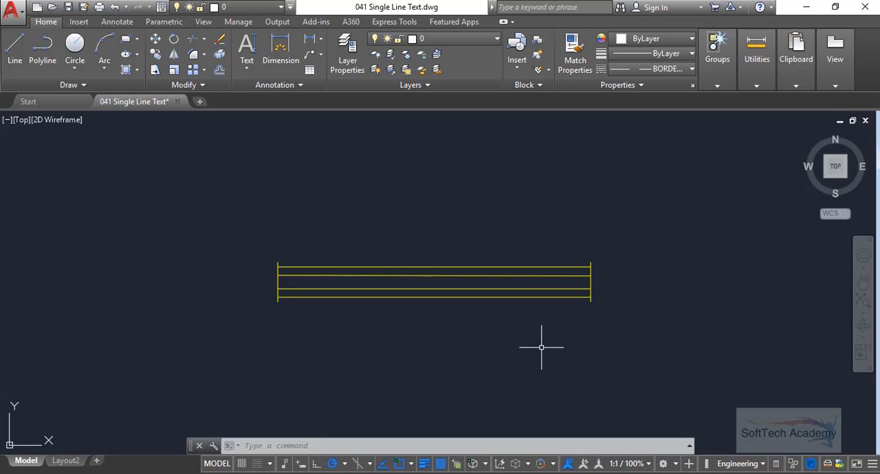
pyautogui.press('Escape')
pyautogui.press('Escape')
pyautogui.write('text')
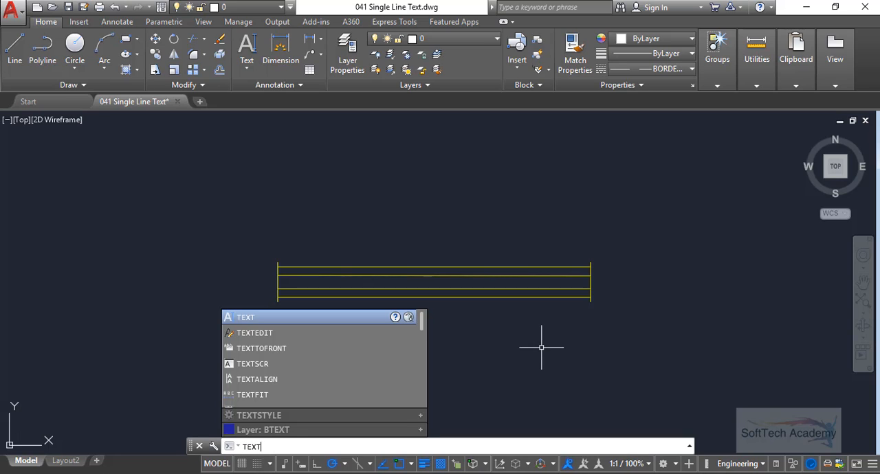
pyautogui.press('Escape')
pyautogui.press('Escape')
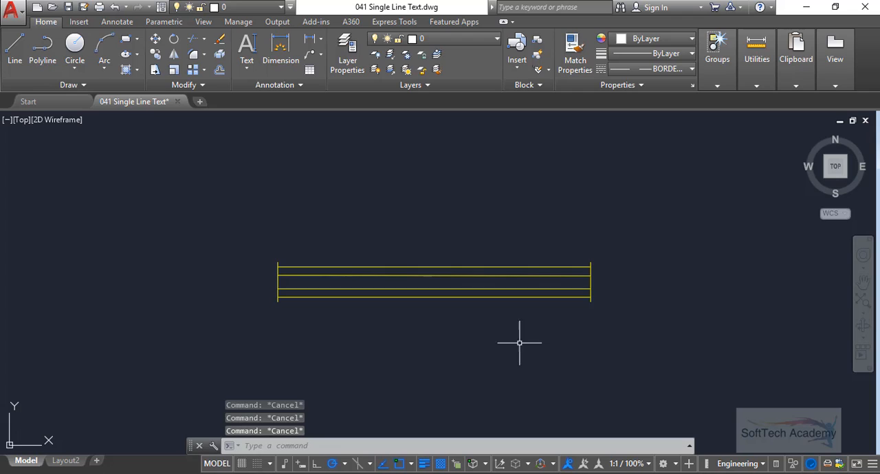
# - Try to place a single-line text below the yellow window drawing with a text height of 5"
pyautogui.click(120, 23)
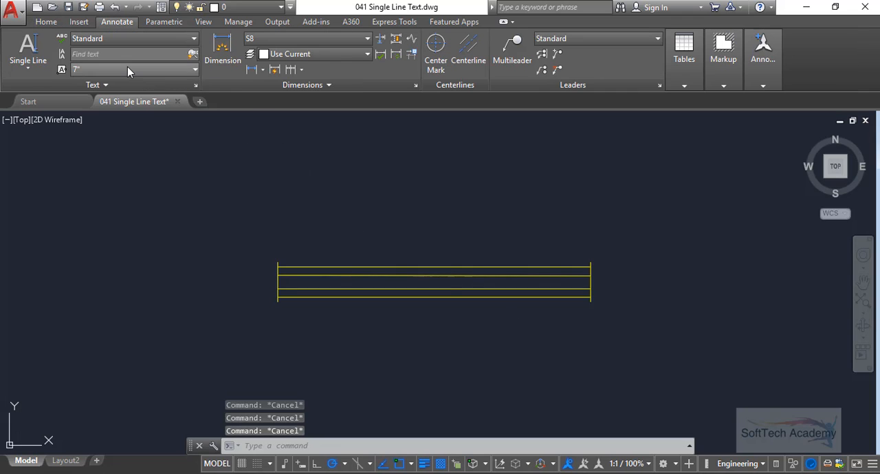
pyautogui.click(35, 71)
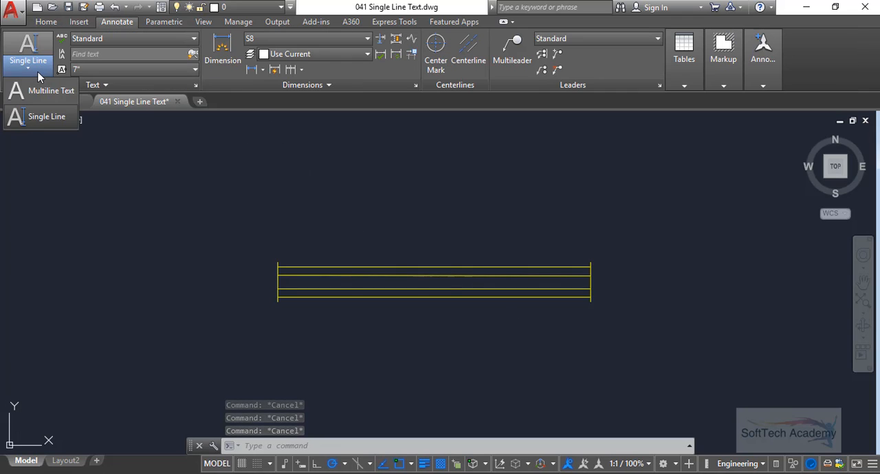
pyautogui.click(44, 118)
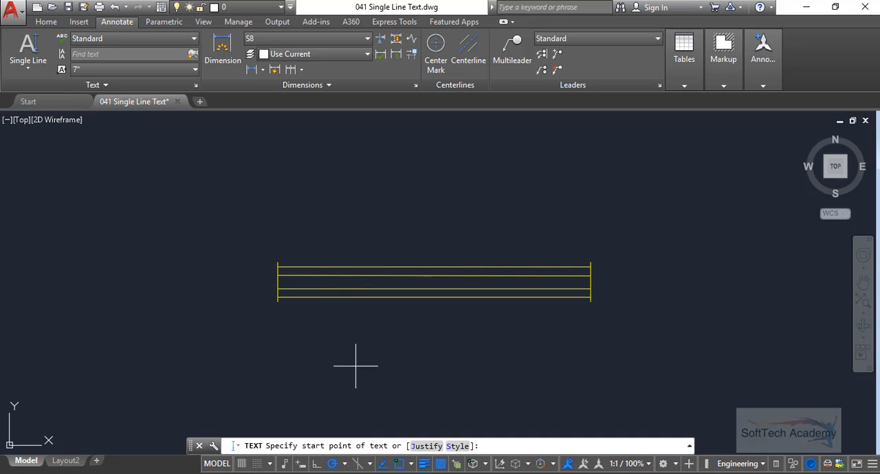
pyautogui.moveTo(356, 366)
pyautogui.mouseDown(button='middle')
pyautogui.moveTo(367, 312)
pyautogui.moveTo(394, 293)
pyautogui.mouseUp(button='middle')
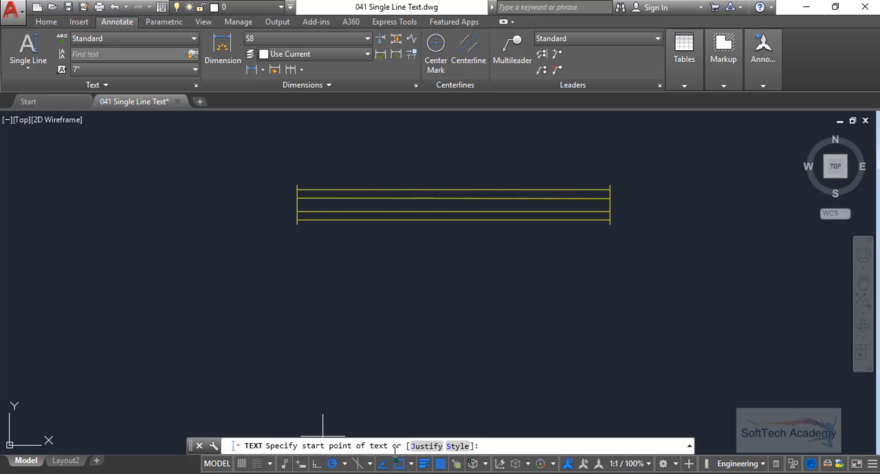
pyautogui.click(316, 344)
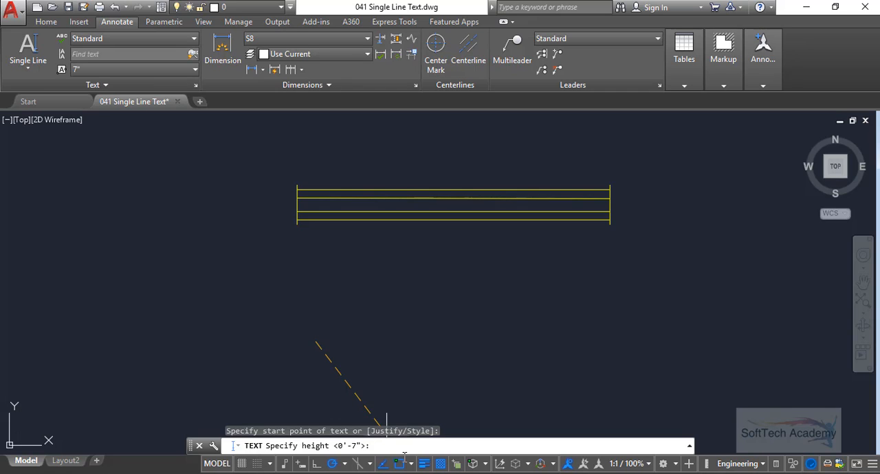
pyautogui.write('"')
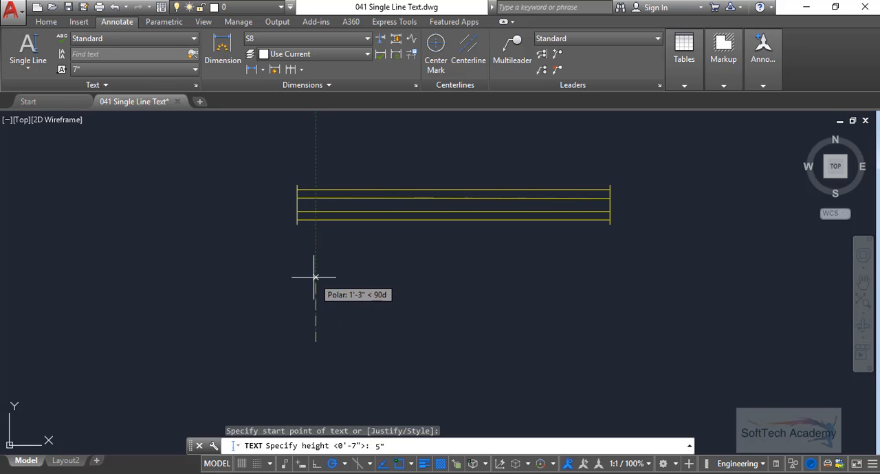
pyautogui.press('Return')
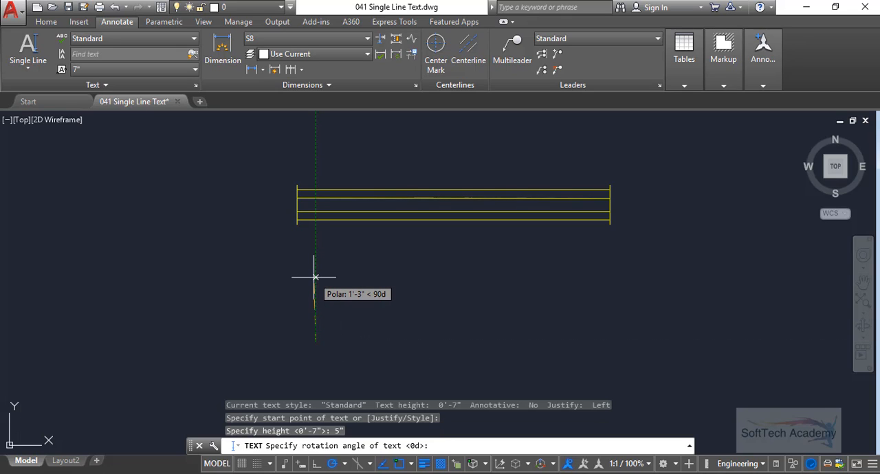
pyautogui.scroll(2, 346, 291)
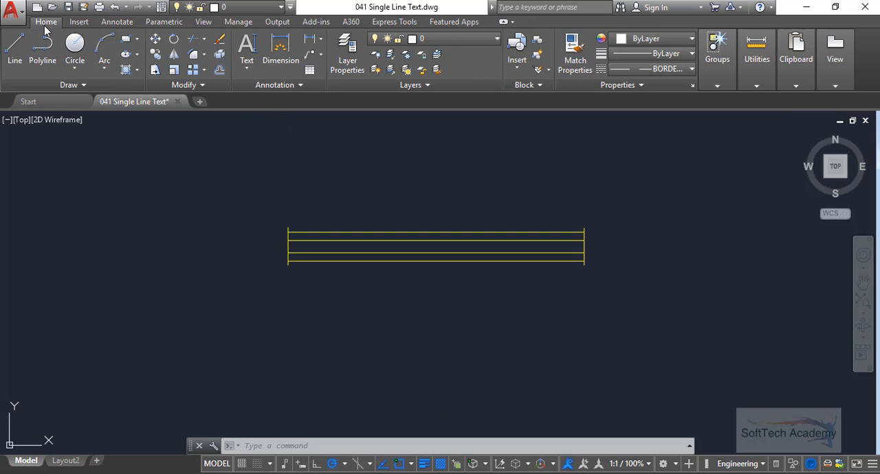
# - Create the single-line text "Window 1" below the yellow window drawing, about 1'-2" high with 0° rotation
pyautogui.click(114, 23)
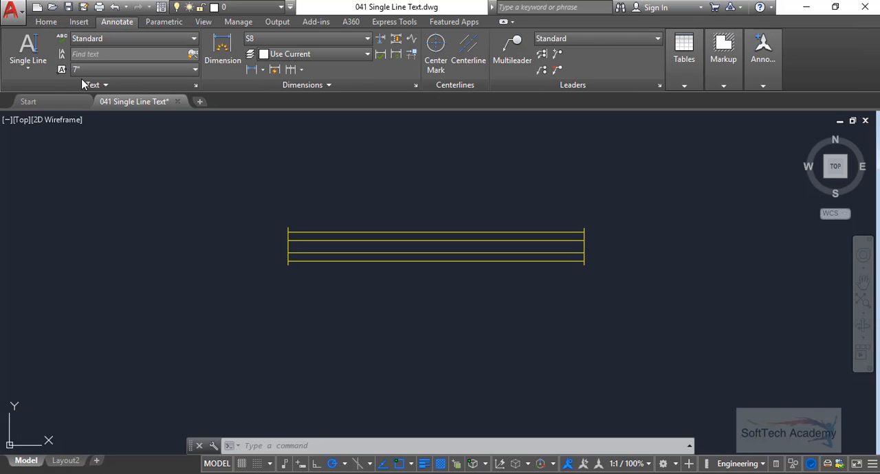
pyautogui.click(40, 77)
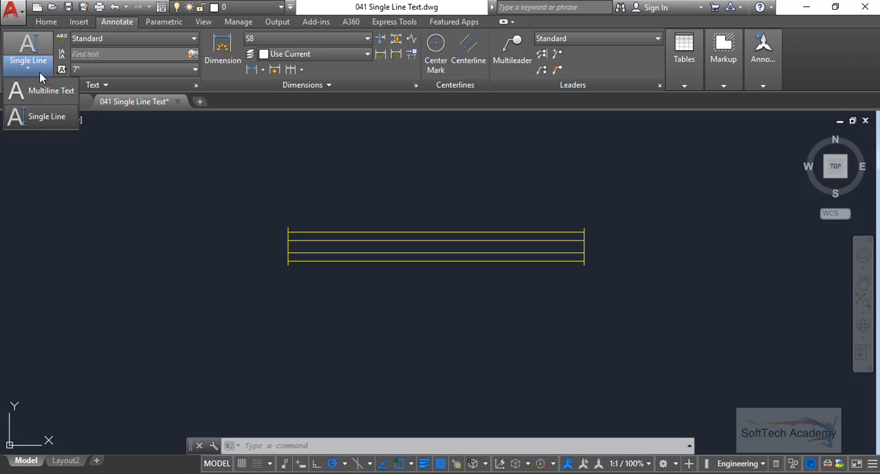
pyautogui.click(40, 116)
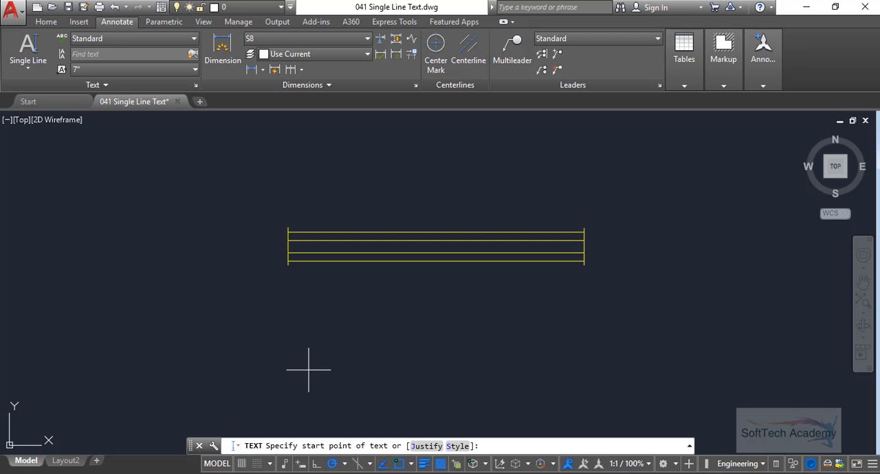
pyautogui.click(321, 360)
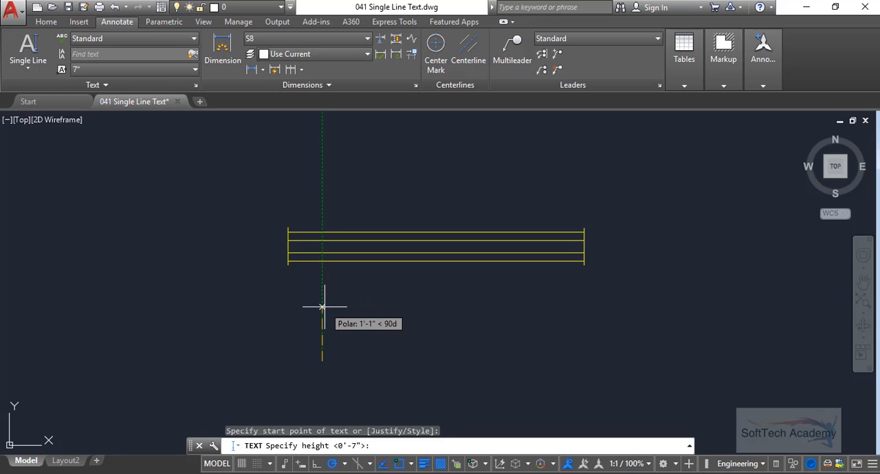
pyautogui.click(321, 304)
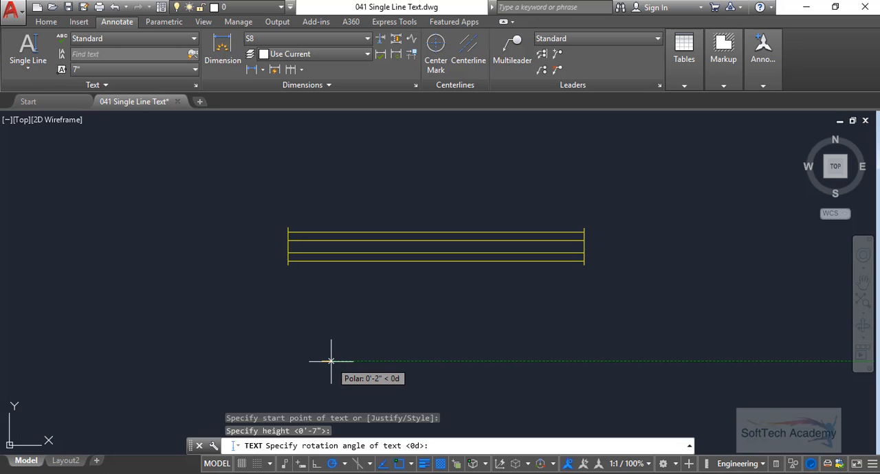
pyautogui.click(393, 360)
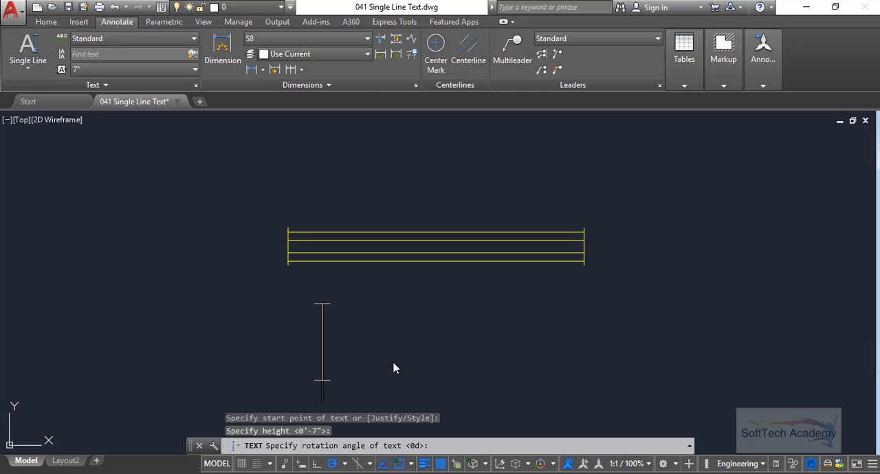
pyautogui.write('Wi')
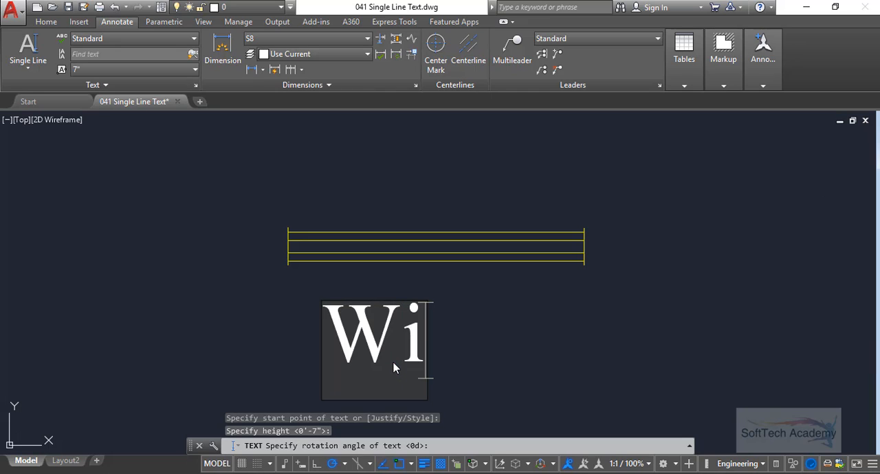
pyautogui.write('ndow')
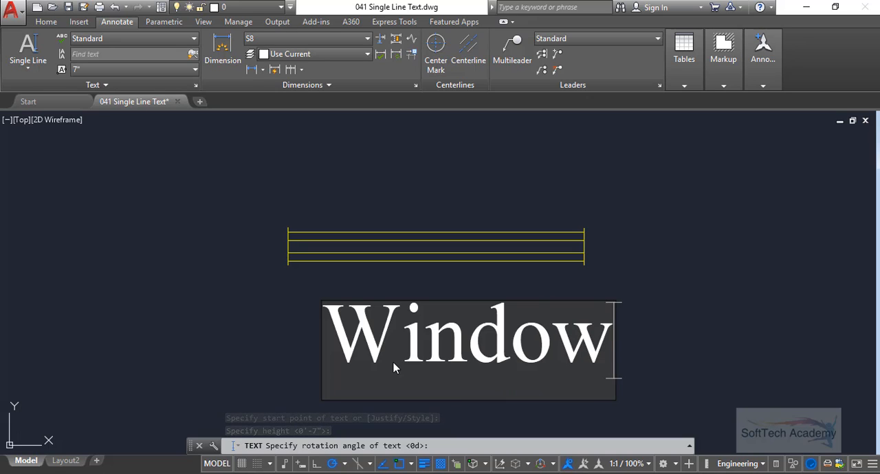
pyautogui.write(' 1')
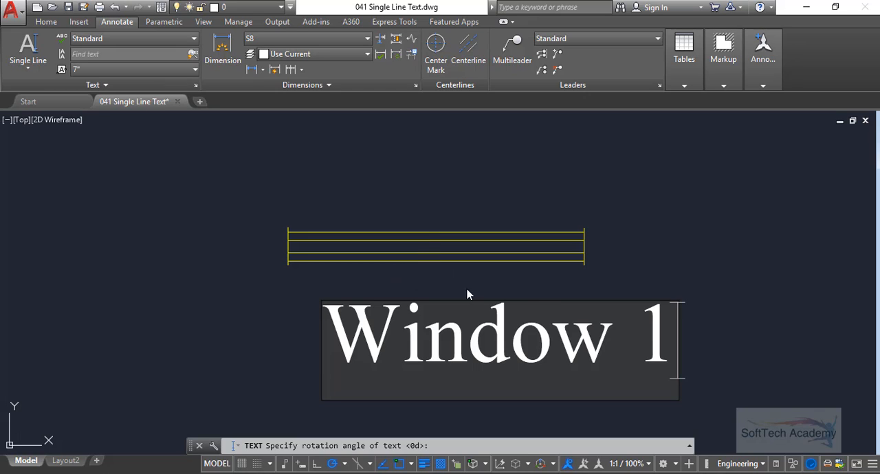
# - Add a separate single-line text "Type" directly below "Window 1" and finish the Text command
pyautogui.click(664, 272)
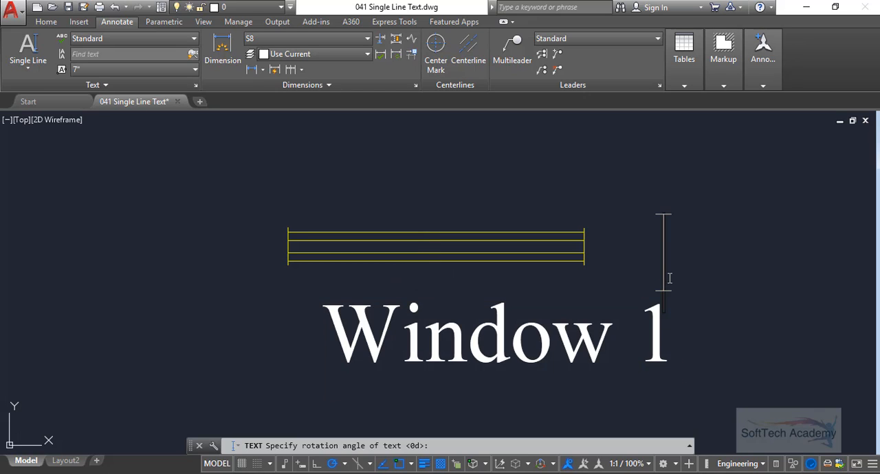
pyautogui.moveTo(668, 291); pyautogui.dragTo(662, 244, button='middle')
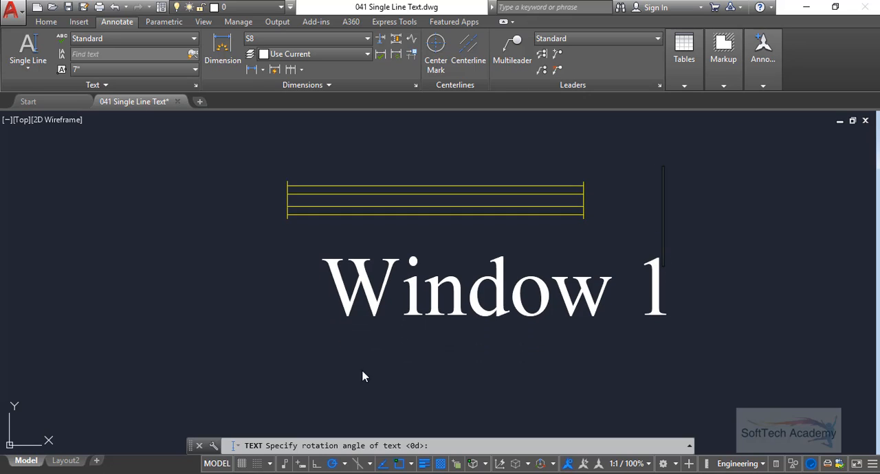
pyautogui.click(327, 389)
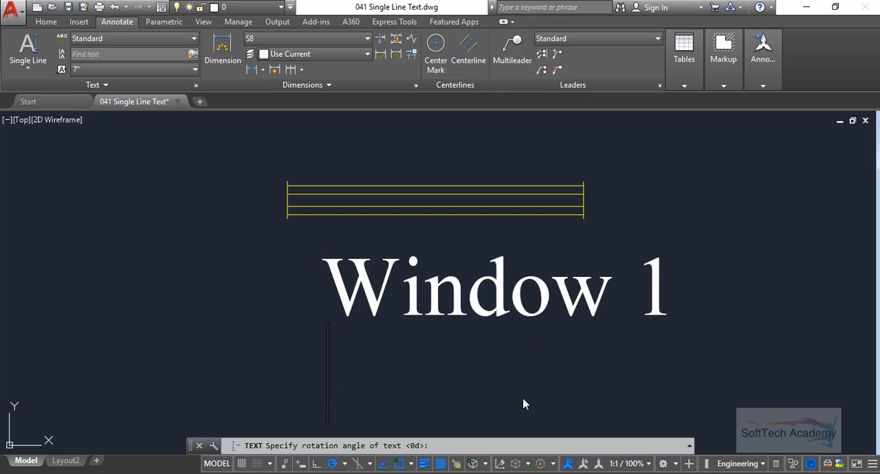
pyautogui.moveTo(527, 369); pyautogui.dragTo(514, 342, button='middle')
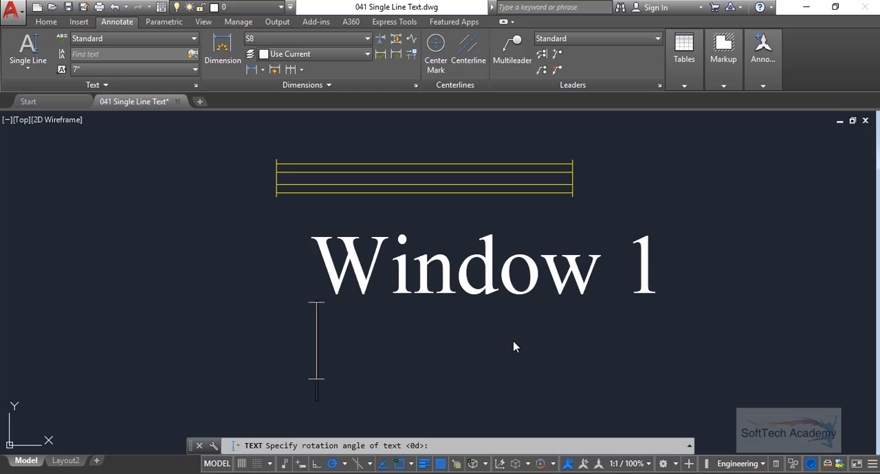
pyautogui.write('Type')
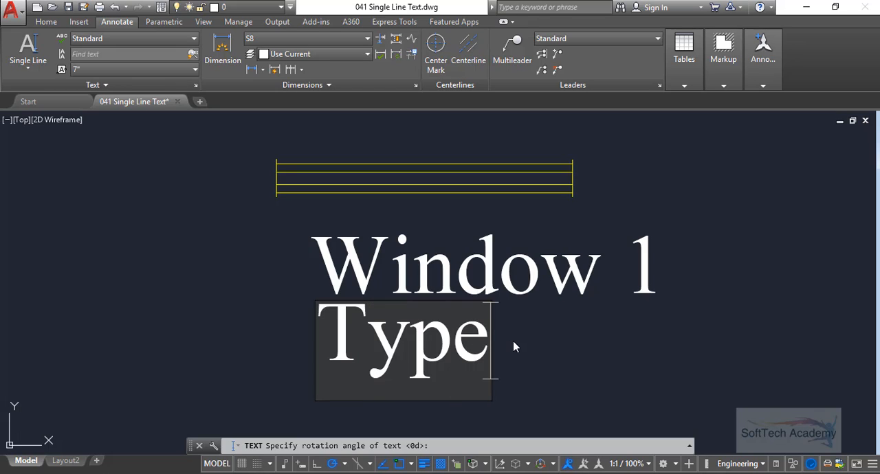
pyautogui.press('Return')
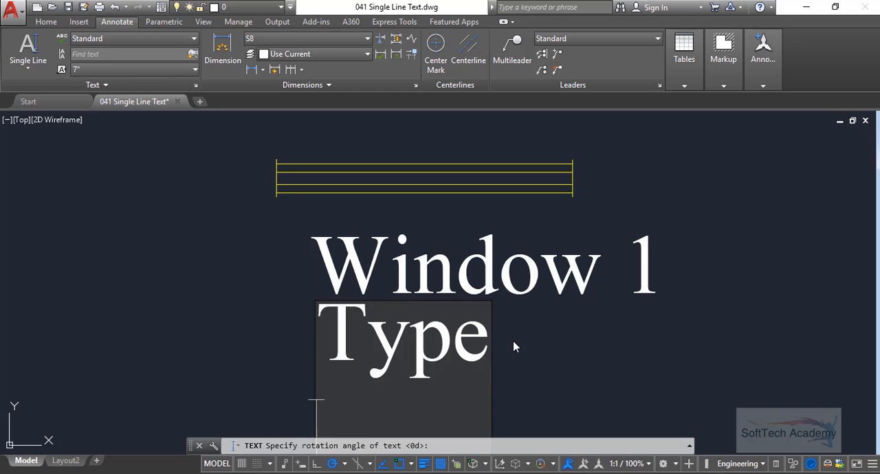
pyautogui.press('Return')
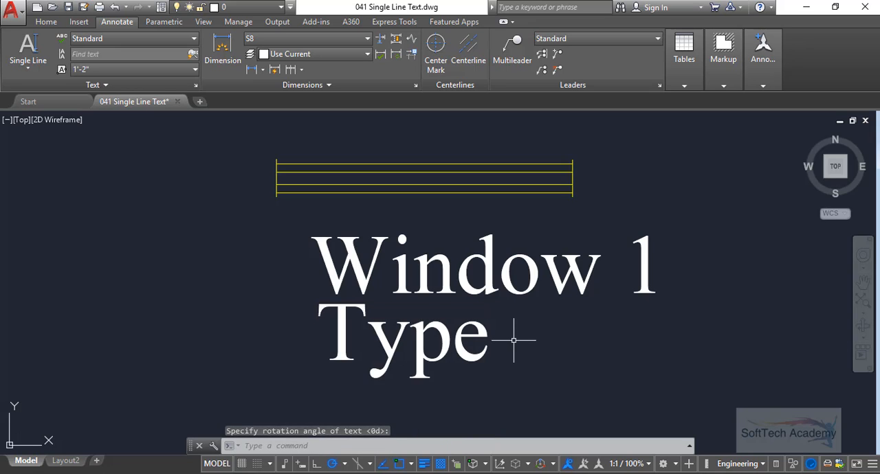
# - Start a new single-line text below "Type" with a height of about 1'-5" and a rotation of 0°
pyautogui.moveTo(483, 337); pyautogui.dragTo(463, 317, button='middle')
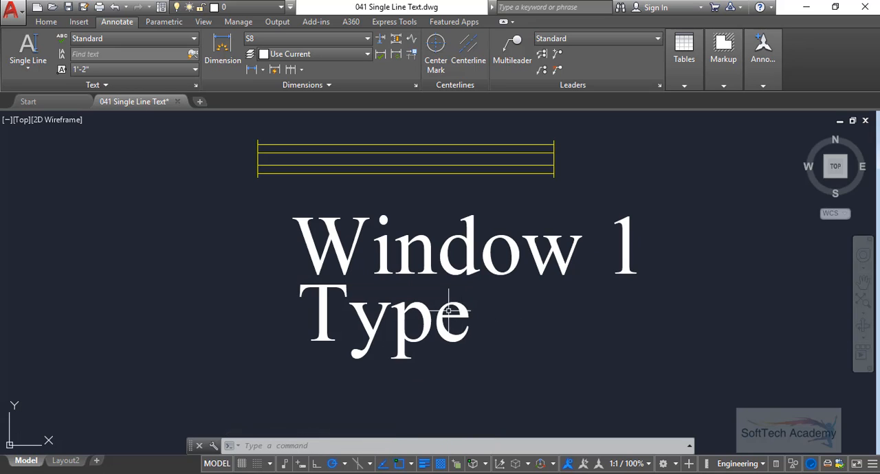
pyautogui.scroll(2, 449, 302)
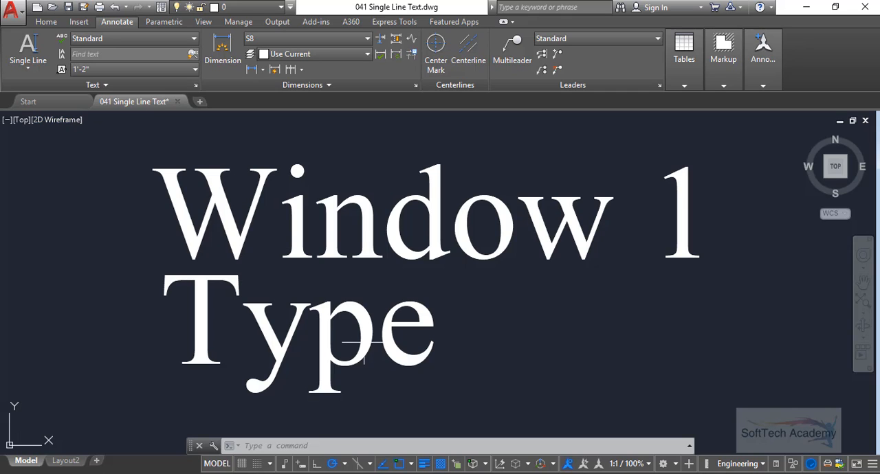
pyautogui.scroll(-2, 364, 342)
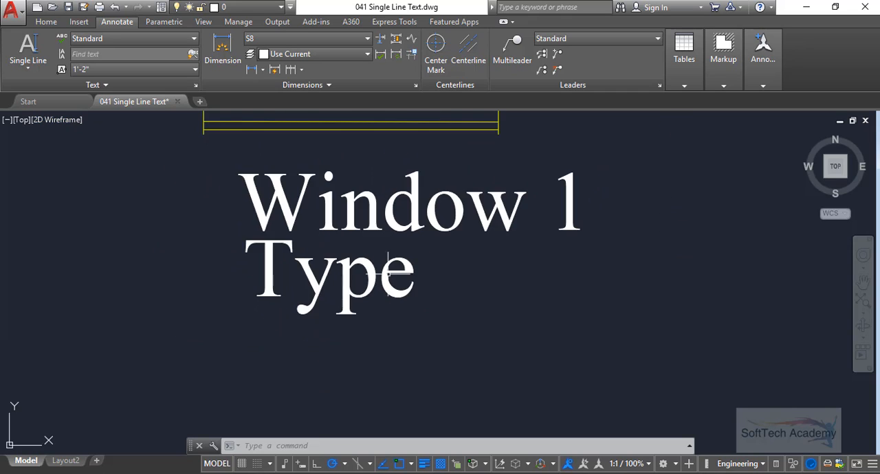
pyautogui.moveTo(406, 276); pyautogui.dragTo(405, 271, button='middle')
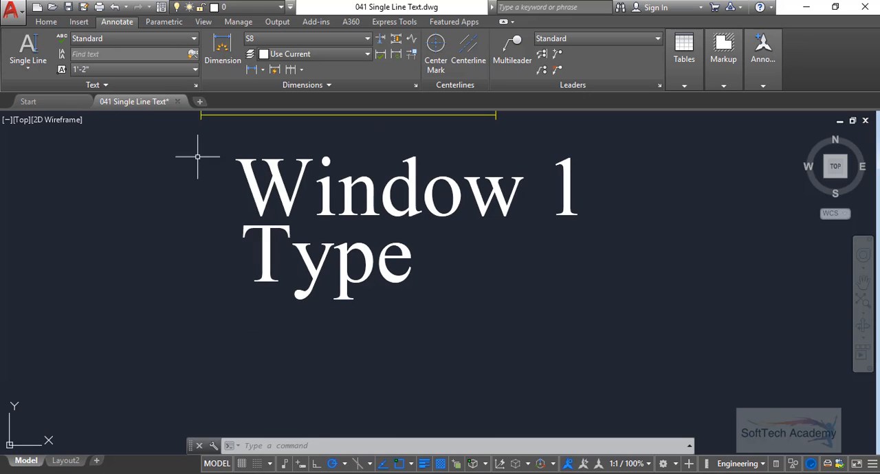
pyautogui.click(22, 72)
pyautogui.click(36, 116)
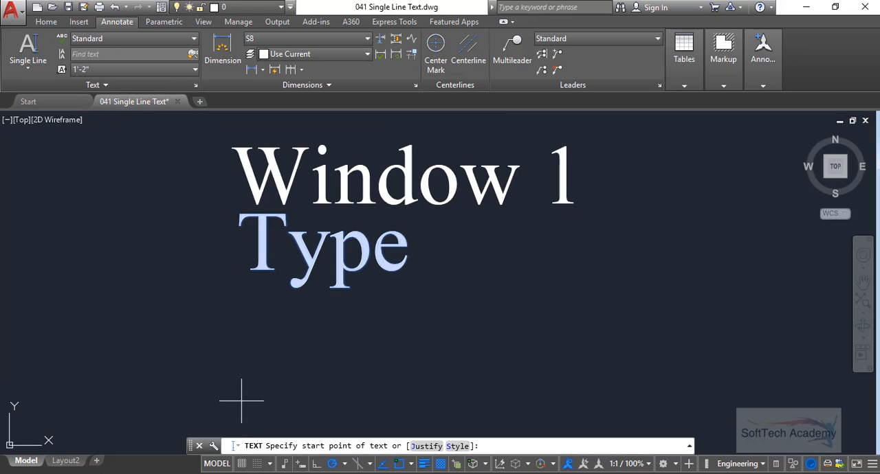
pyautogui.click(255, 402)
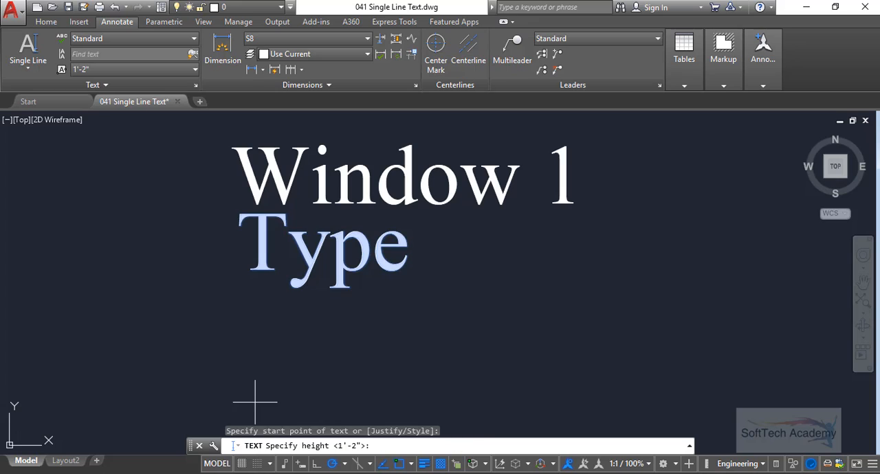
pyautogui.click(254, 334)
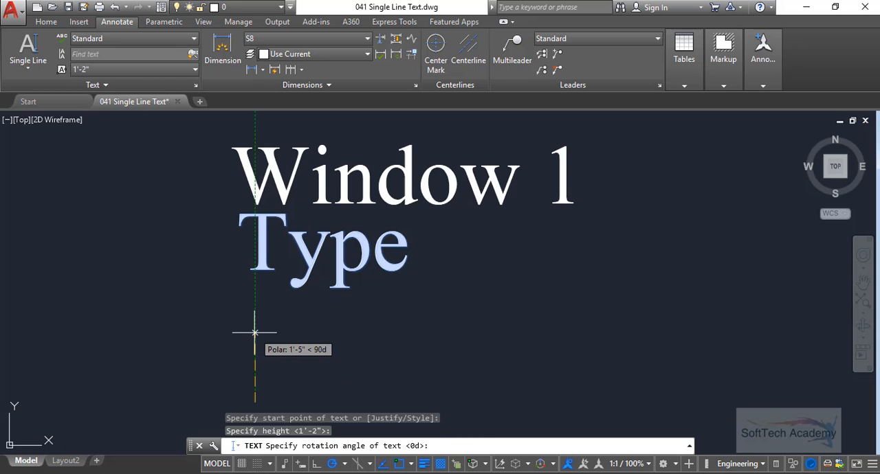
pyautogui.click(350, 402)
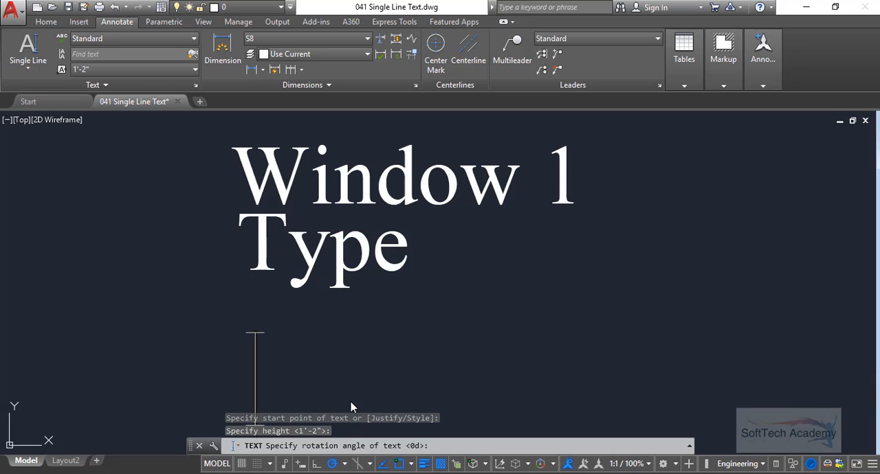
# - Enter "Window 2" as the text content, with a space before the 2, and finish the Text command
pyautogui.write('Win')
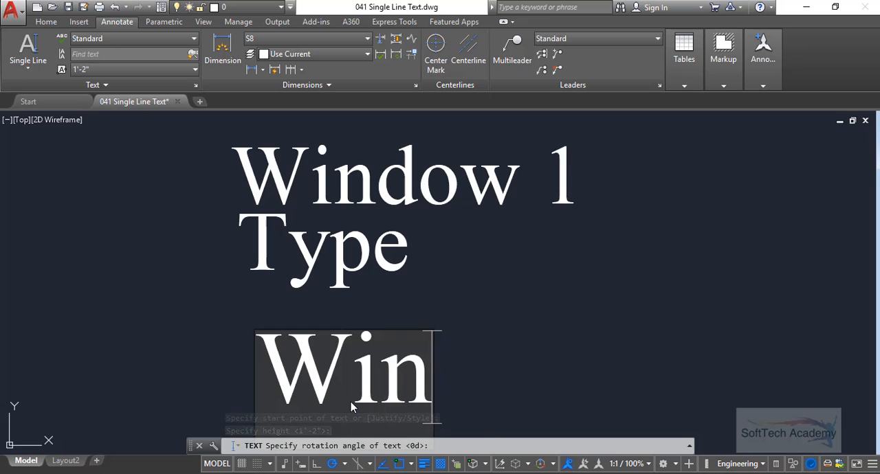
pyautogui.write('dow 1')
pyautogui.press('BackSpace')
pyautogui.write('2')
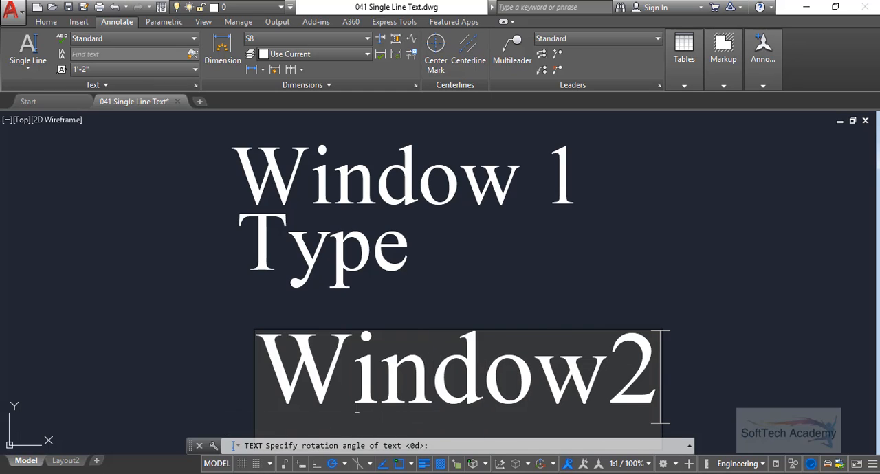
pyautogui.moveTo(678, 350); pyautogui.dragTo(653, 278, button='middle')
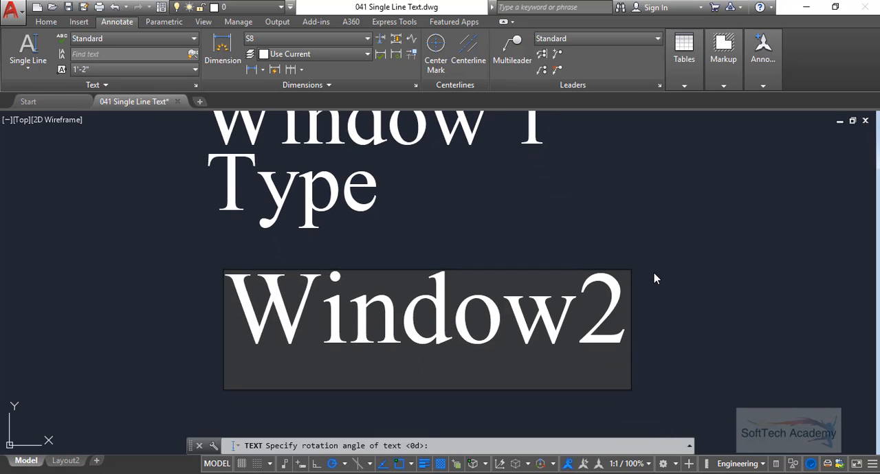
pyautogui.press('Left')
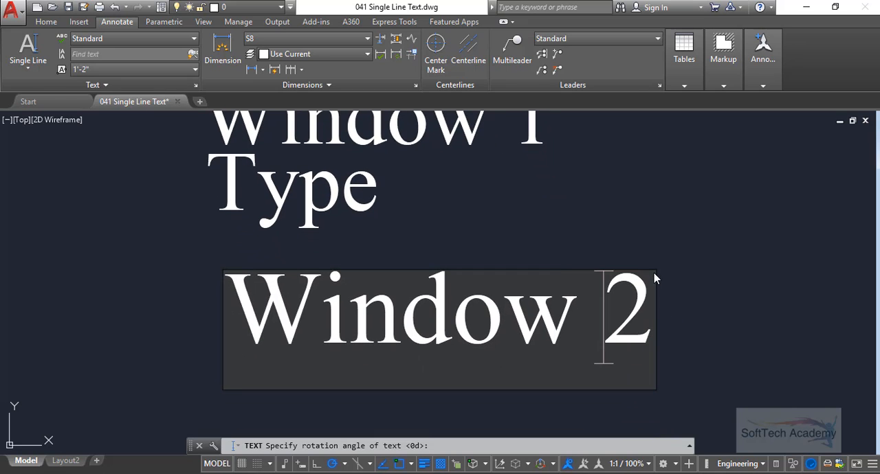
pyautogui.press('Right')
pyautogui.press('Return')
pyautogui.press('Return')
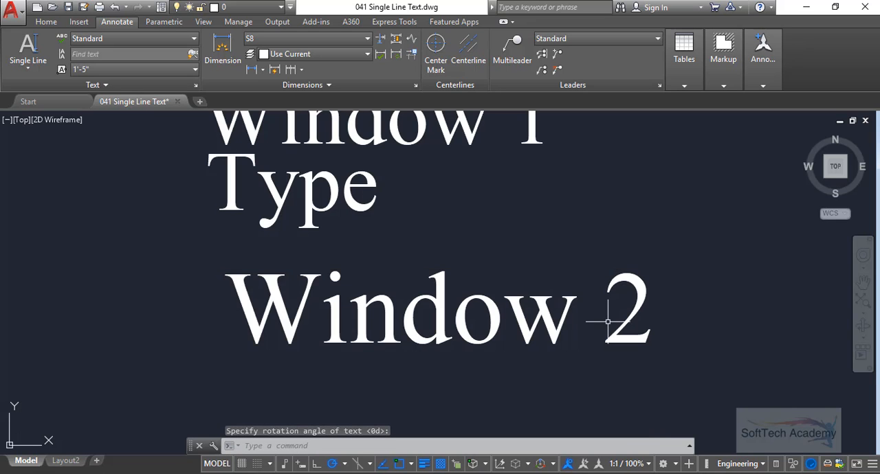
# - Delete the "Window 2" and "Type" texts below the "Window 1" label
pyautogui.scroll(-5, 622, 282)
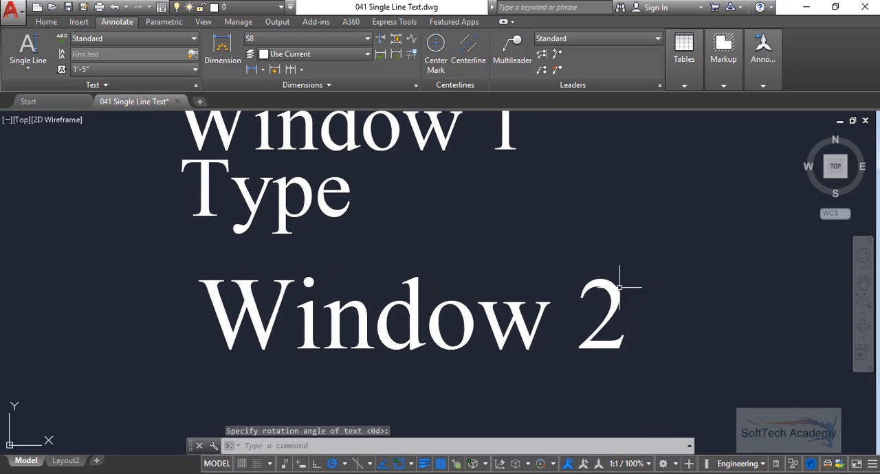
pyautogui.scroll(2, 541, 342)
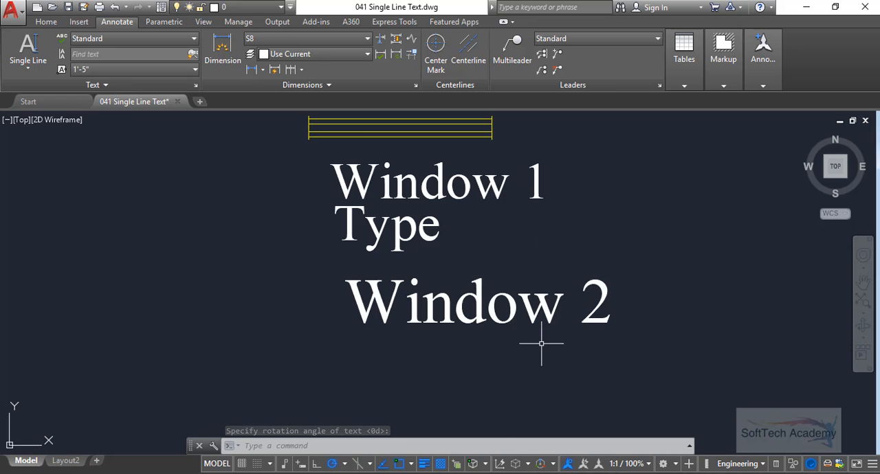
pyautogui.click(558, 353)
pyautogui.click(471, 295)
pyautogui.press('Delete')
pyautogui.click(457, 267)
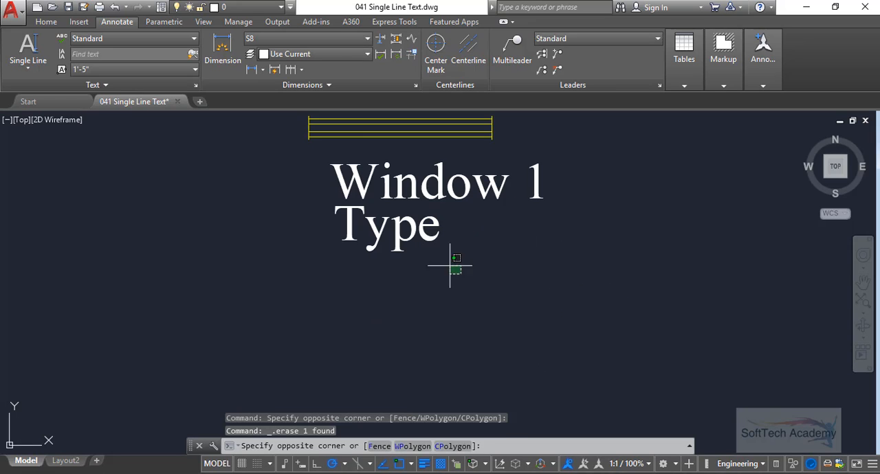
pyautogui.click(395, 227)
pyautogui.press('Delete')
# - Start a single-line text below "Window 1" with a height of 7" and a rotation angle of 45°
pyautogui.scroll(-2, 457, 249)
pyautogui.moveTo(460, 257); pyautogui.dragTo(351, 268, button='middle')
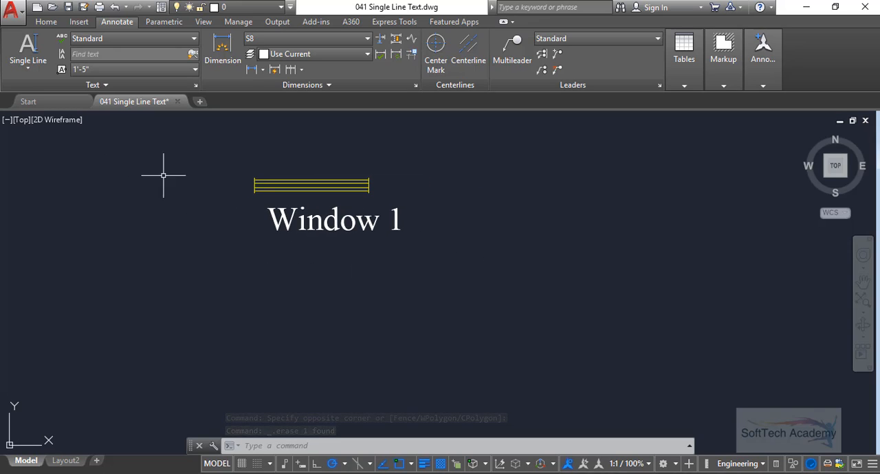
pyautogui.click(27, 68)
pyautogui.click(38, 117)
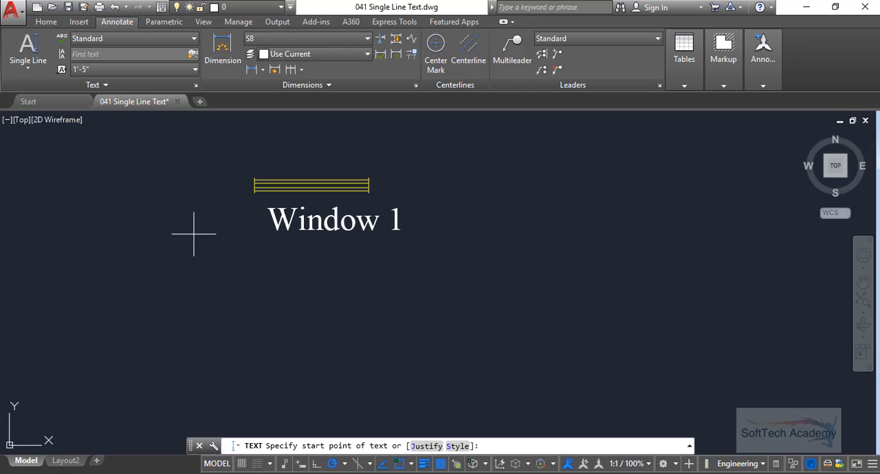
pyautogui.click(276, 289)
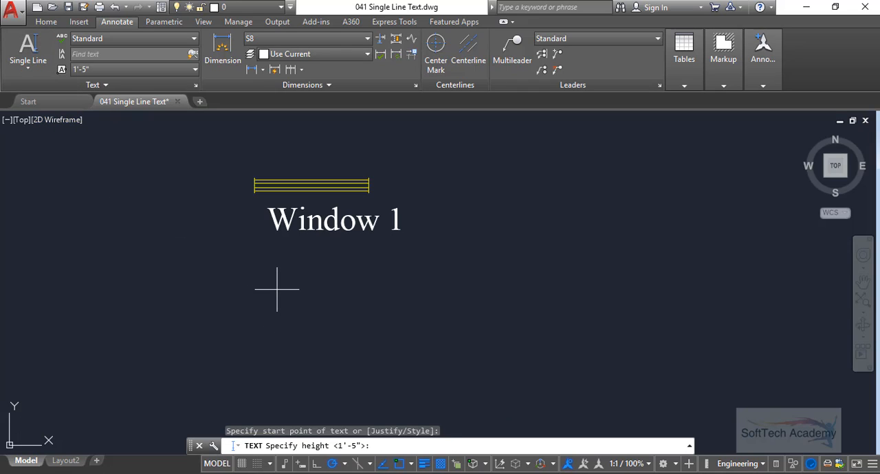
pyautogui.scroll(3, 275, 265)
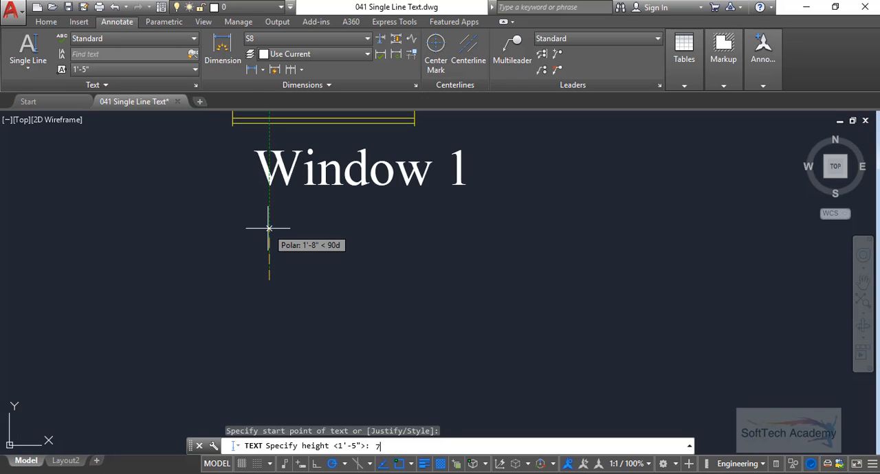
pyautogui.press('Return')
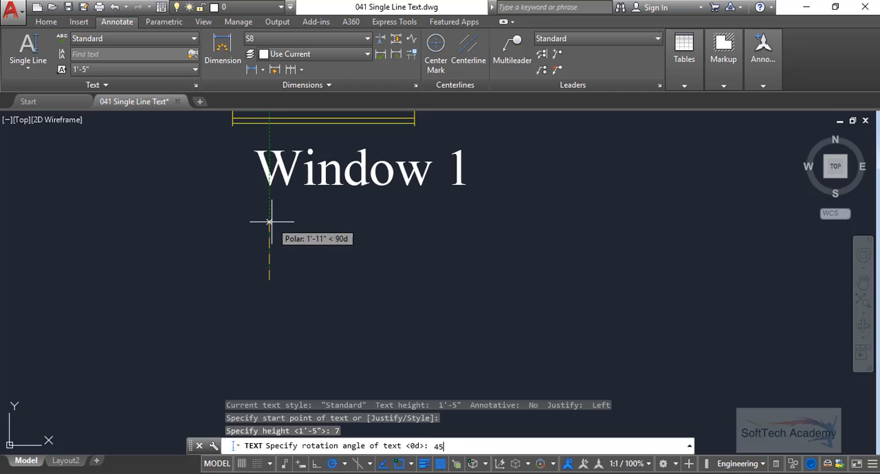
pyautogui.press('Return')
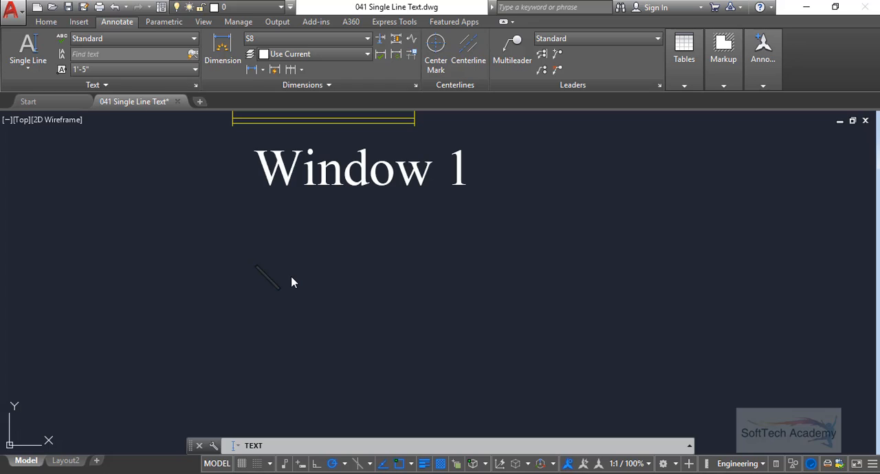
# - Enter "Window 1" as the content of the rotated text and finish the Text command
pyautogui.write('Win')
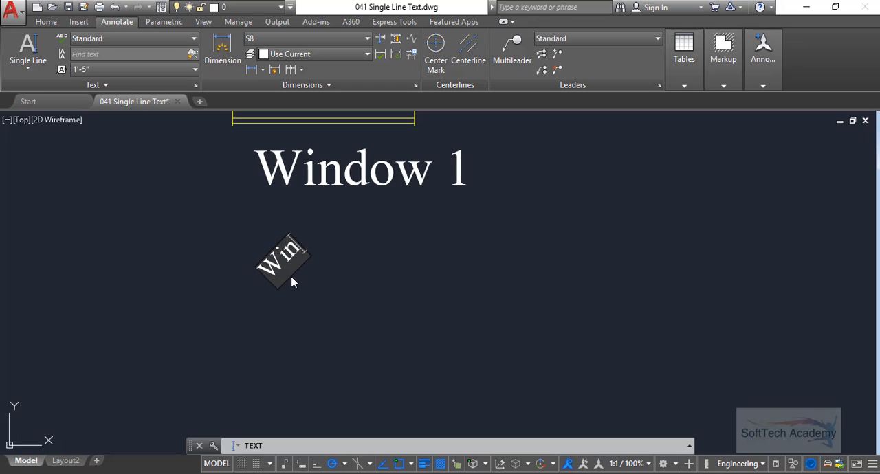
pyautogui.write('dow 1')
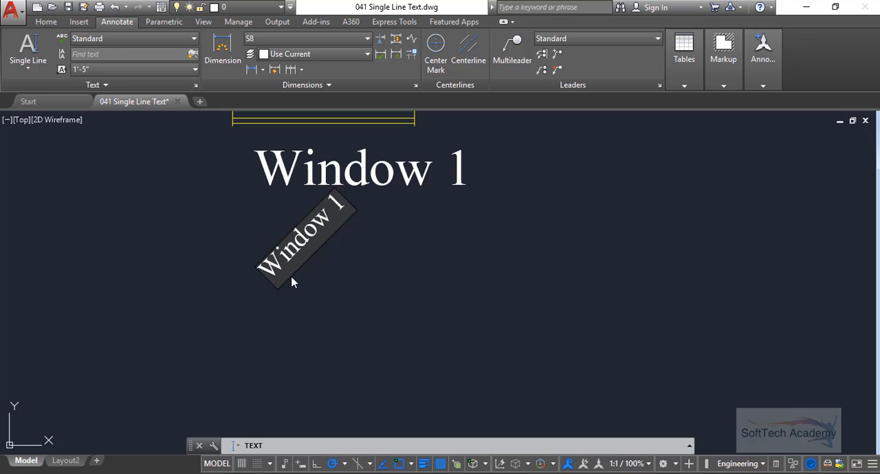
pyautogui.press('Return')
pyautogui.press('Return')
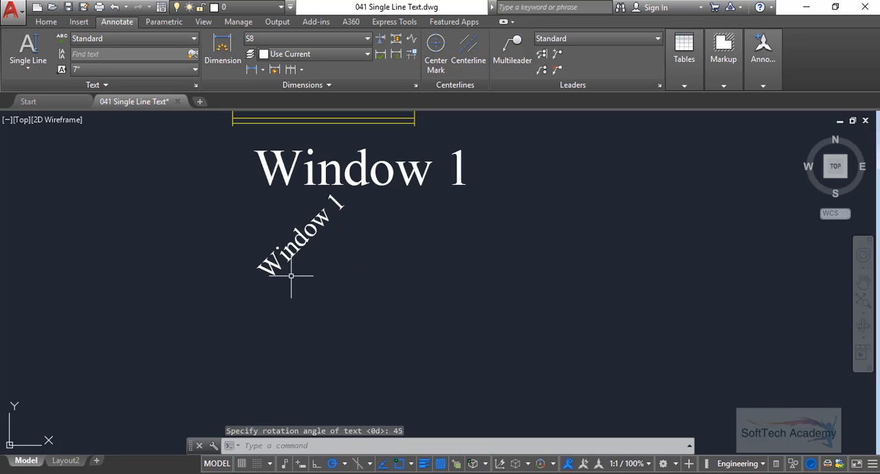
pyautogui.moveTo(320, 285); pyautogui.dragTo(309, 304, button='middle')
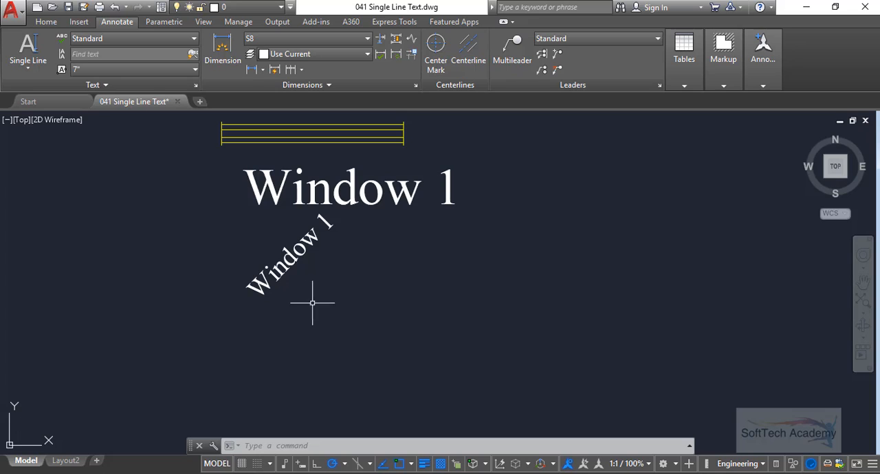
pyautogui.press('Escape')
pyautogui.press('Escape')
pyautogui.press('Escape')
# - Delete the small rotated "Window 1" text below the large horizontal label
pyautogui.moveTo(319, 290); pyautogui.dragTo(321, 291, button='middle')
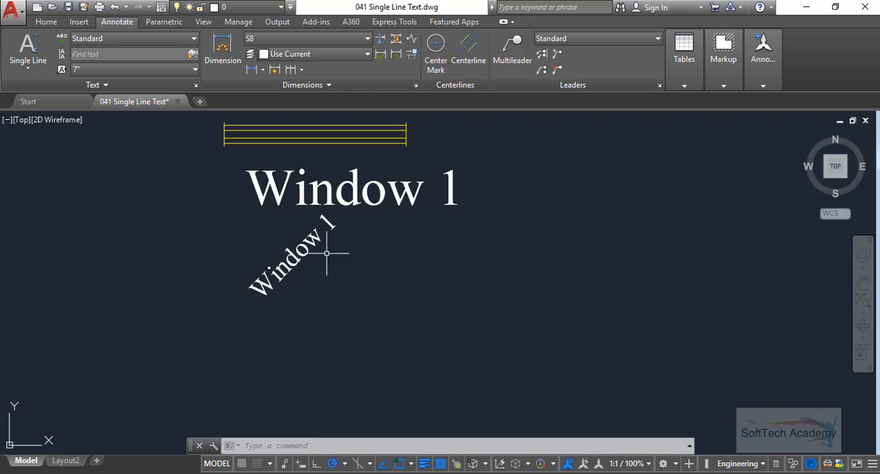
pyautogui.moveTo(295, 311); pyautogui.dragTo(321, 310, button='middle')
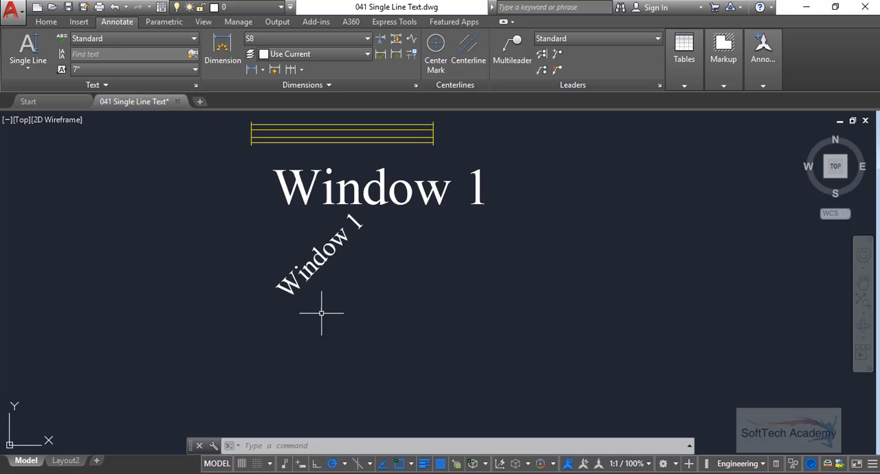
pyautogui.moveTo(345, 255); pyautogui.dragTo(324, 279, button='middle')
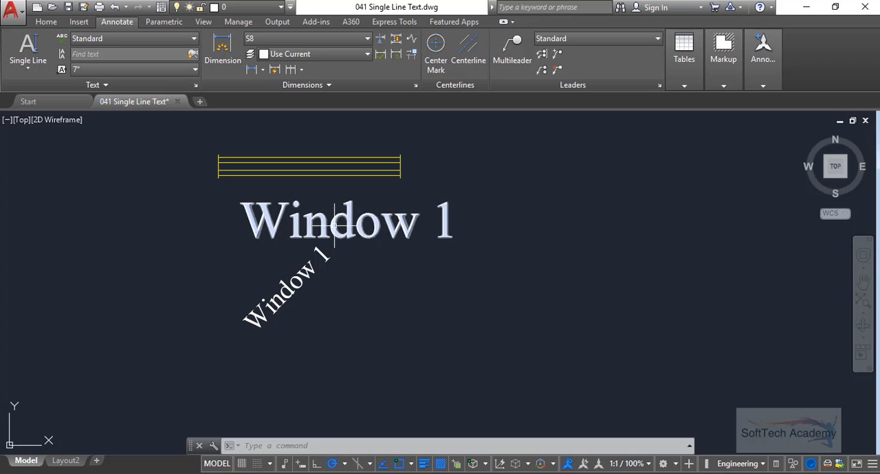
pyautogui.click(320, 328)
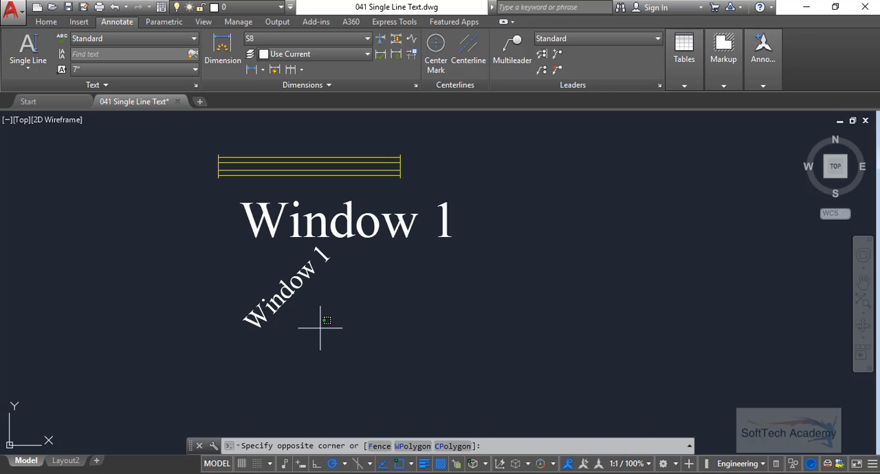
pyautogui.click(252, 307)
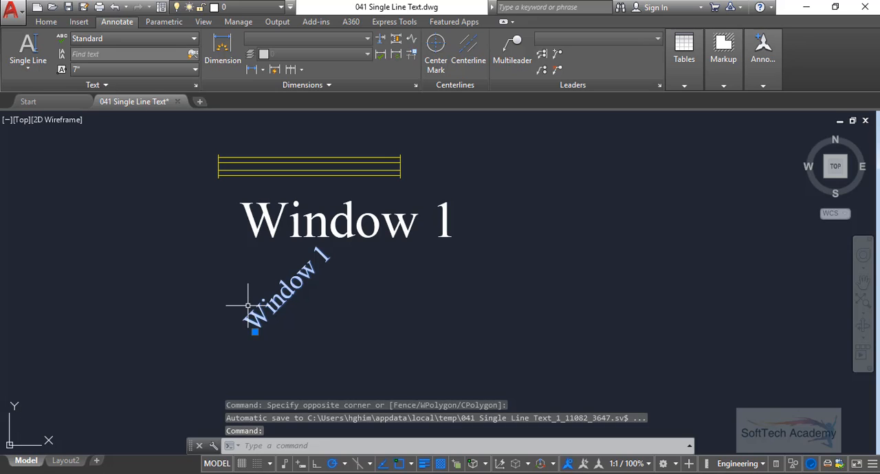
pyautogui.press('Delete')
pyautogui.moveTo(381, 330)
pyautogui.mouseDown(button='middle')
pyautogui.moveTo(399, 316)
pyautogui.moveTo(370, 311)
pyautogui.mouseUp(button='middle')
pyautogui.press('Escape')
pyautogui.press('Escape')
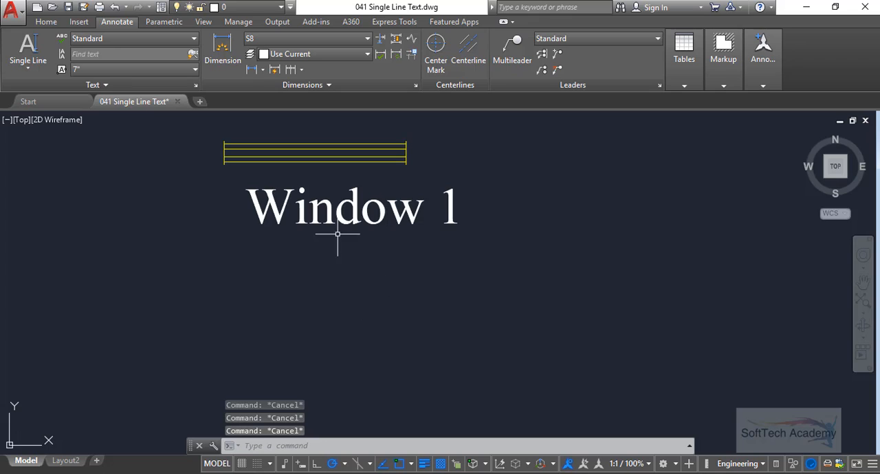
# - Edit the label below the window drawing, replacing the word "Window" with uppercase "WINDOW", and finish text editing
pyautogui.moveTo(337, 234); pyautogui.dragTo(318, 267, button='middle')
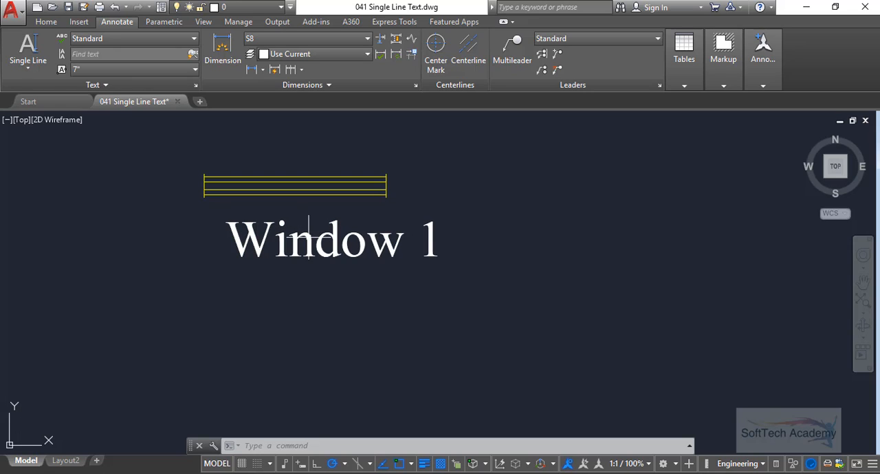
pyautogui.moveTo(306, 229)
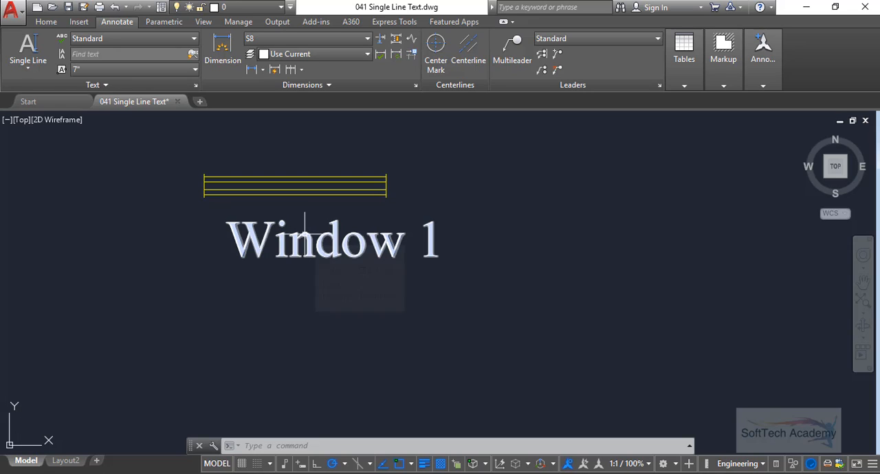
pyautogui.doubleClick(305, 237)
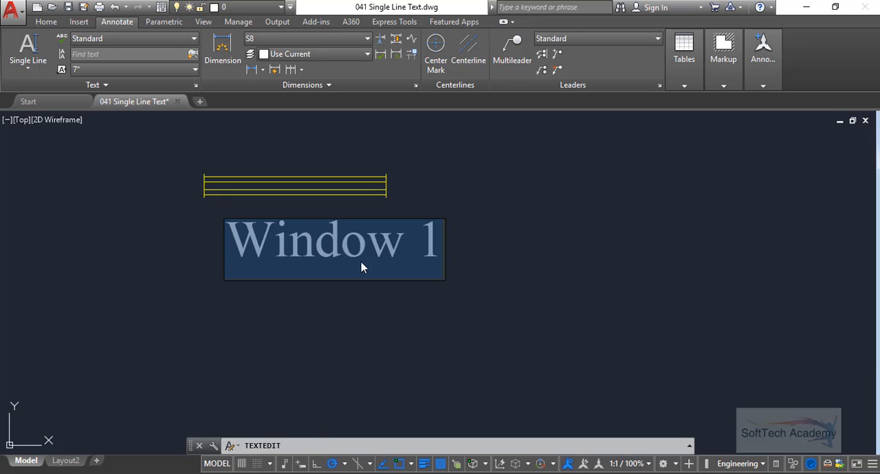
pyautogui.click(326, 259)
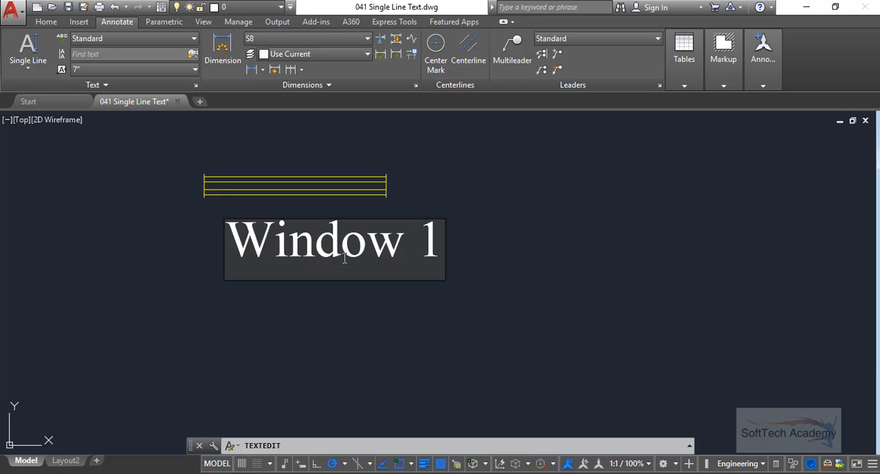
pyautogui.click(345, 258)
pyautogui.press('Right')
pyautogui.press('Right')
pyautogui.press('Right')
pyautogui.moveTo(409, 261); pyautogui.dragTo(238, 267)
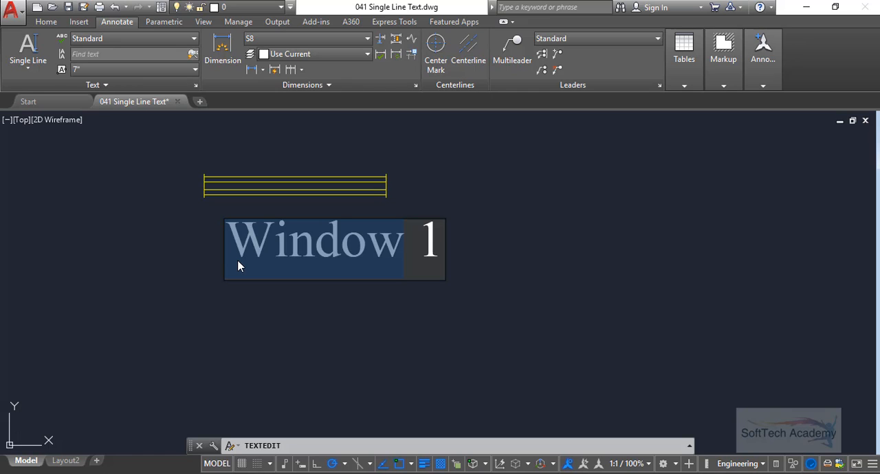
pyautogui.write('WINDOW')
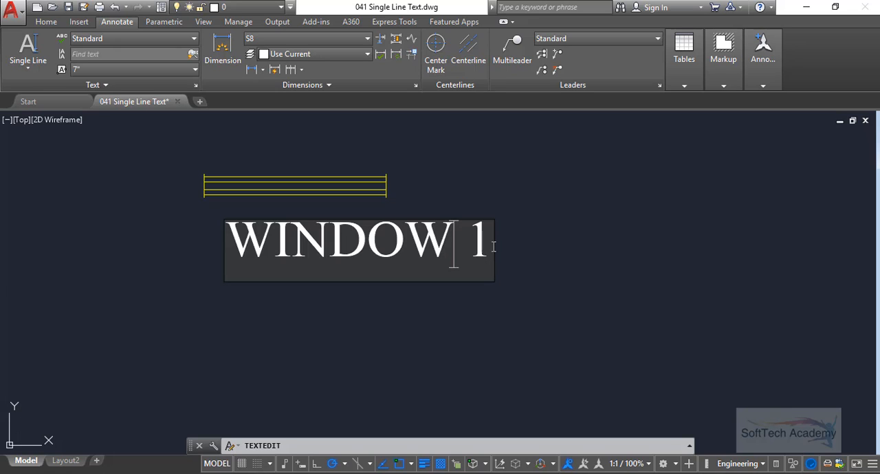
pyautogui.click(576, 187)
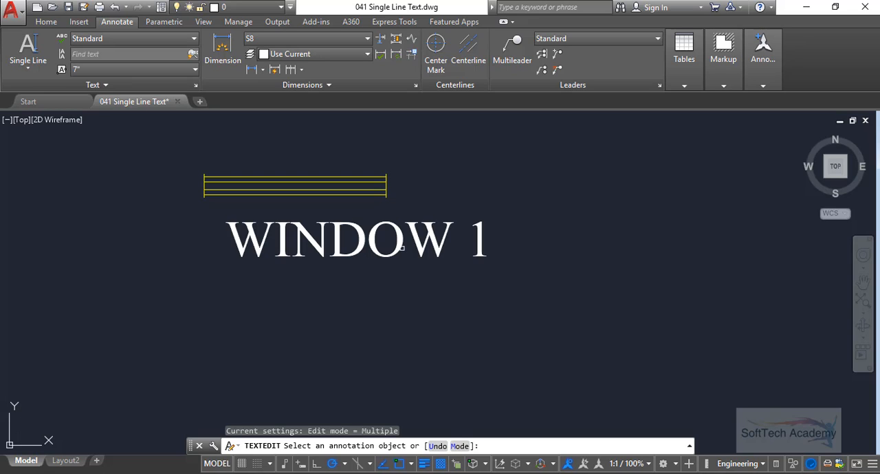
pyautogui.press('Escape')
pyautogui.press('Escape')
pyautogui.press('Escape')
# - Examine the text and geometry properties of the "WINDOW 1" label, and deselect it
pyautogui.moveTo(436, 305); pyautogui.dragTo(475, 298, button='middle')
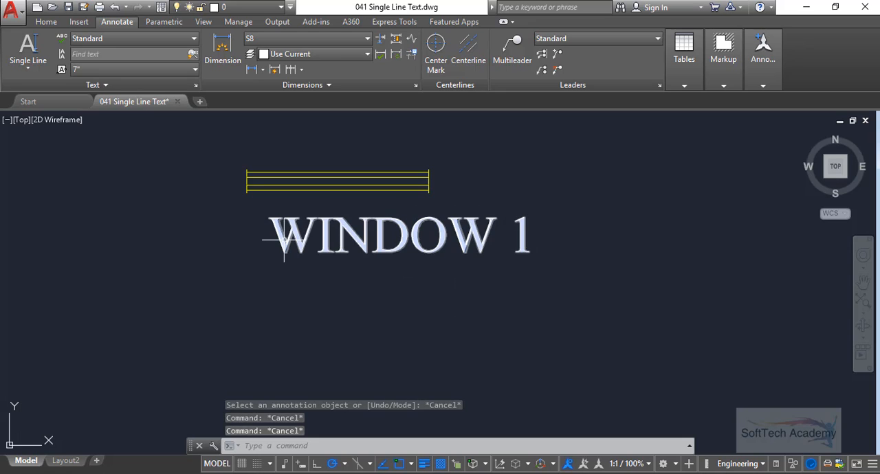
pyautogui.moveTo(354, 241); pyautogui.dragTo(436, 263, button='middle')
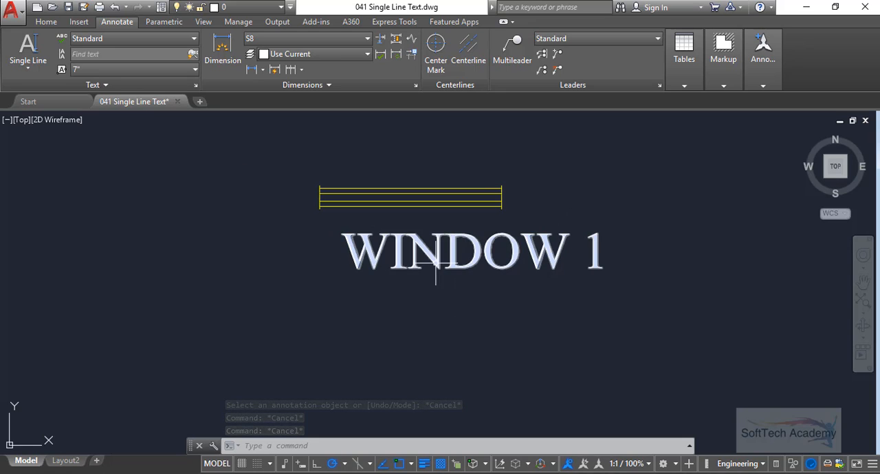
pyautogui.click(436, 261)
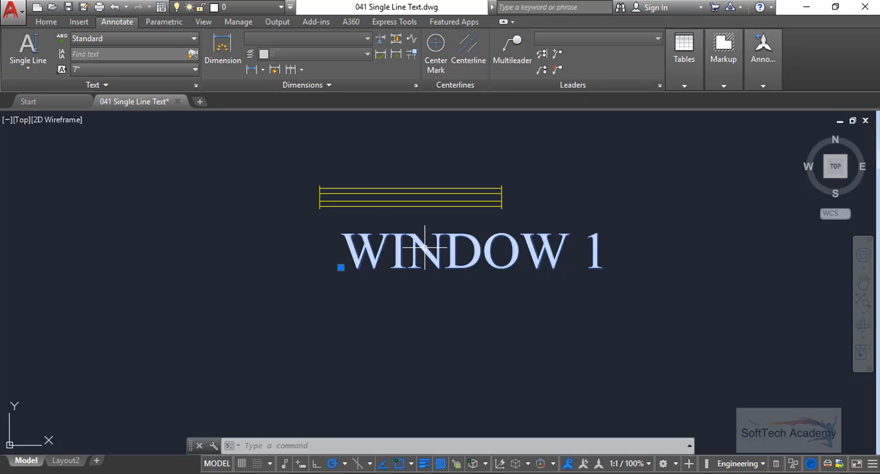
pyautogui.rightClick(364, 246)
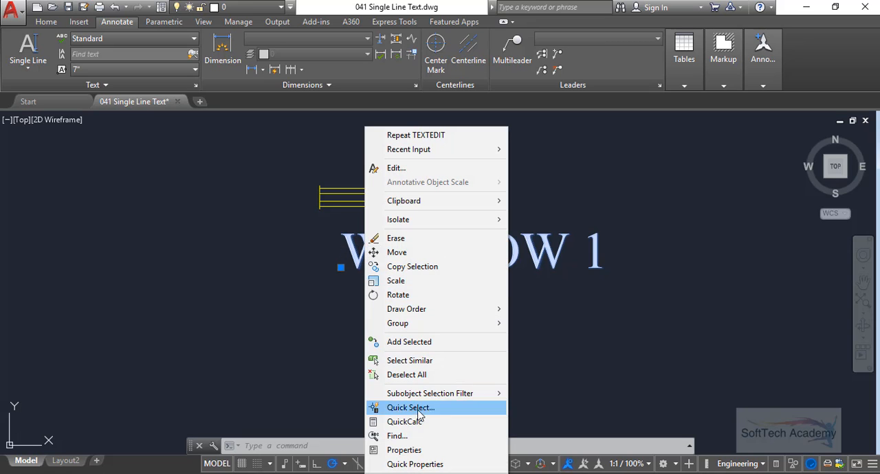
pyautogui.click(406, 450)
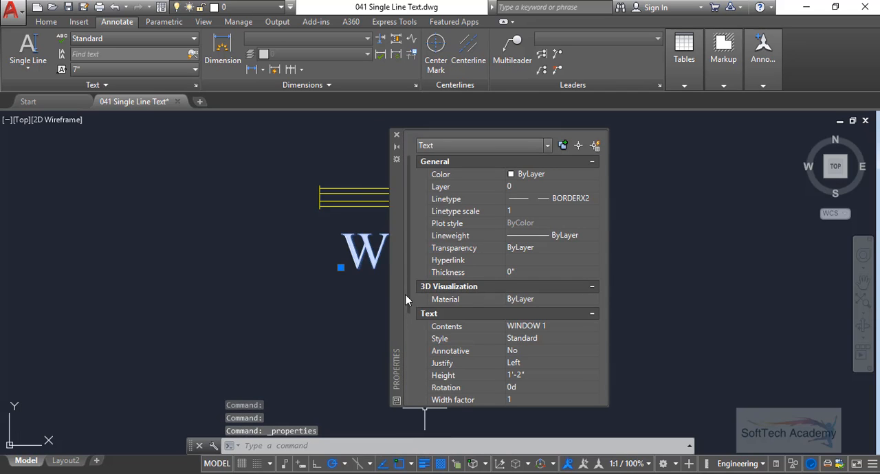
pyautogui.moveTo(397, 274); pyautogui.dragTo(185, 261)
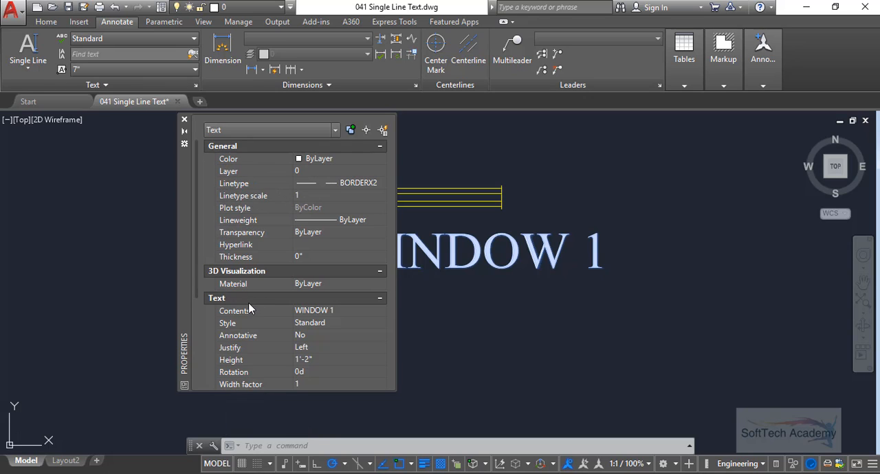
pyautogui.scroll(-2, 248, 303)
pyautogui.scroll(-2, 242, 282)
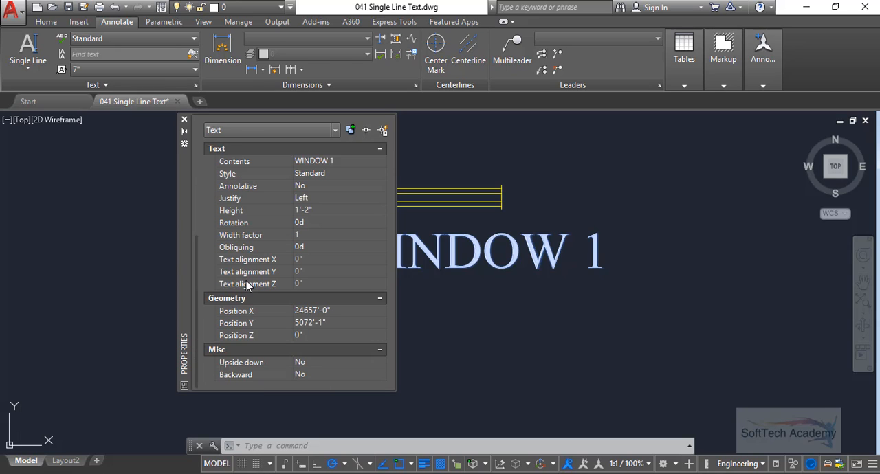
pyautogui.press('Escape')
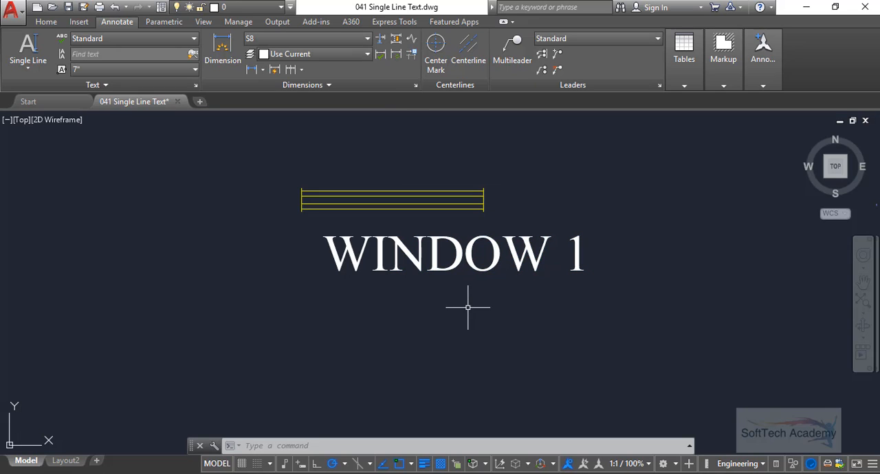
# - Select the "WINDOW 1" label below the window drawing and open its full properties
pyautogui.moveTo(500, 297); pyautogui.dragTo(490, 297, button='middle')
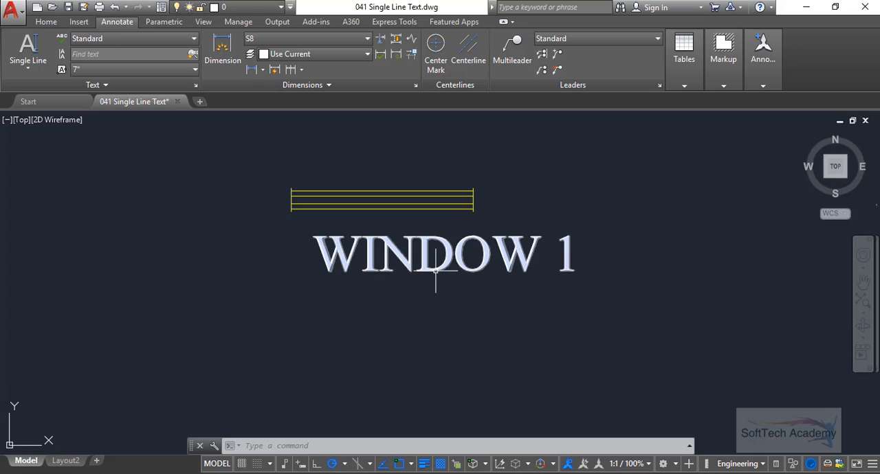
pyautogui.click(541, 300)
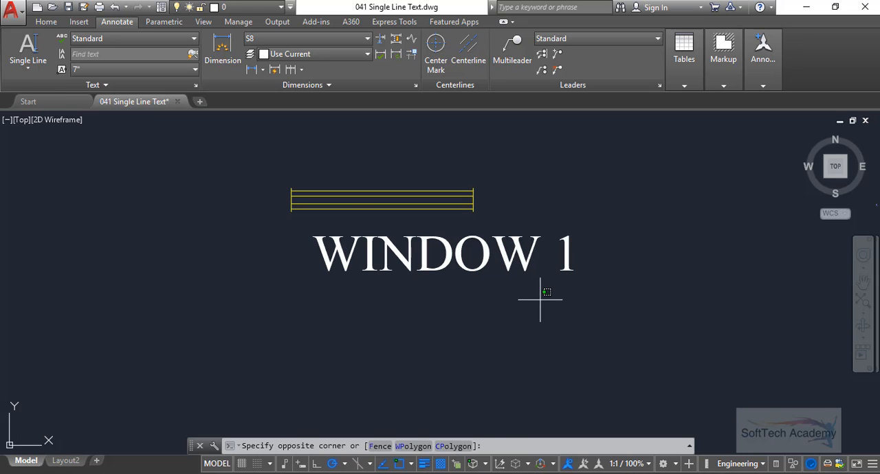
pyautogui.click(426, 242)
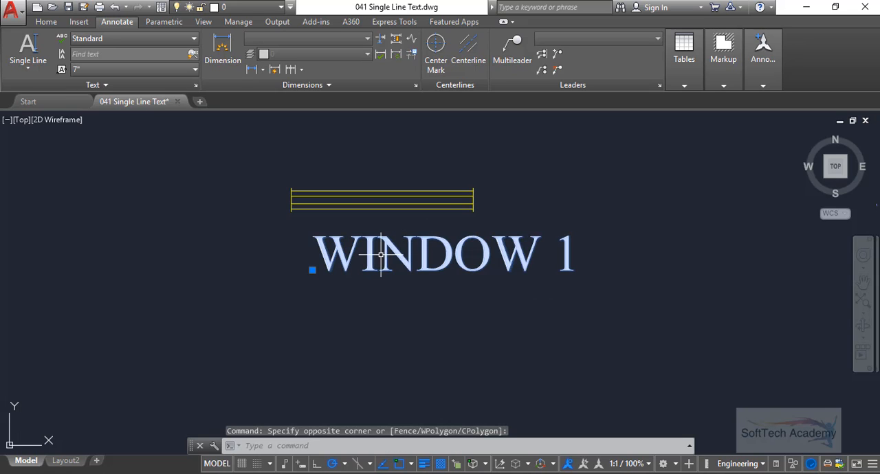
pyautogui.rightClick(339, 251)
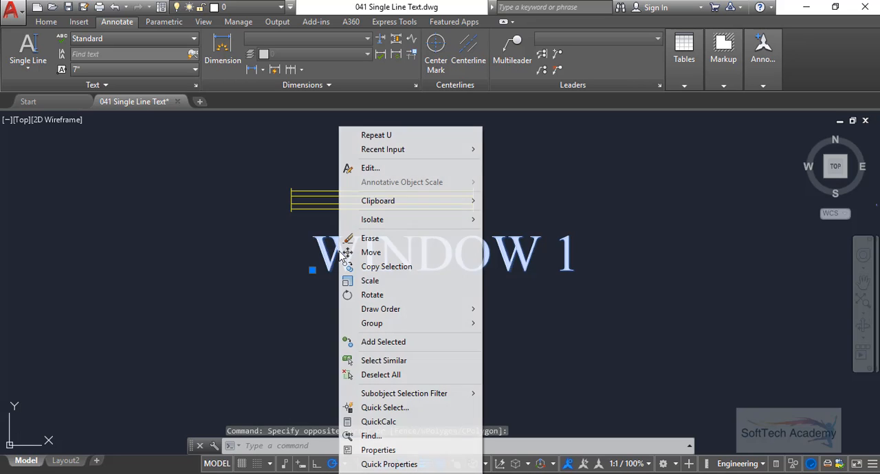
pyautogui.click(407, 452)
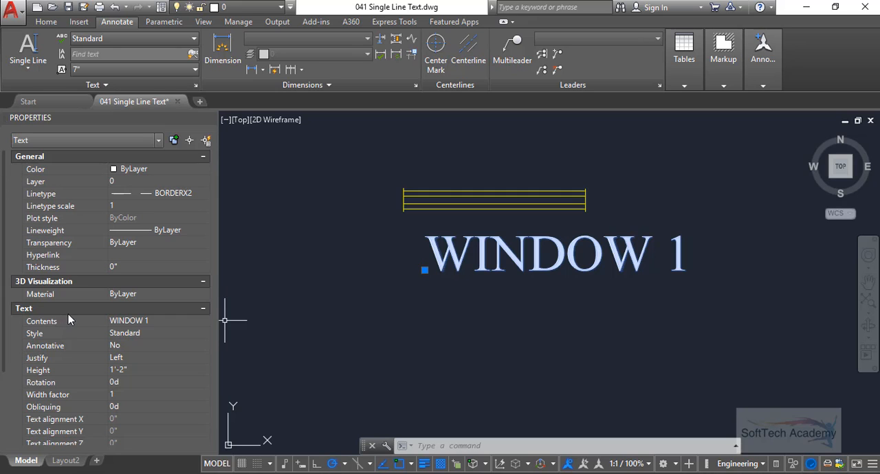
# - Set the "WINDOW 1" label's text height to 2'-2" and its rotation to 45°
pyautogui.scroll(-3, 68, 315)
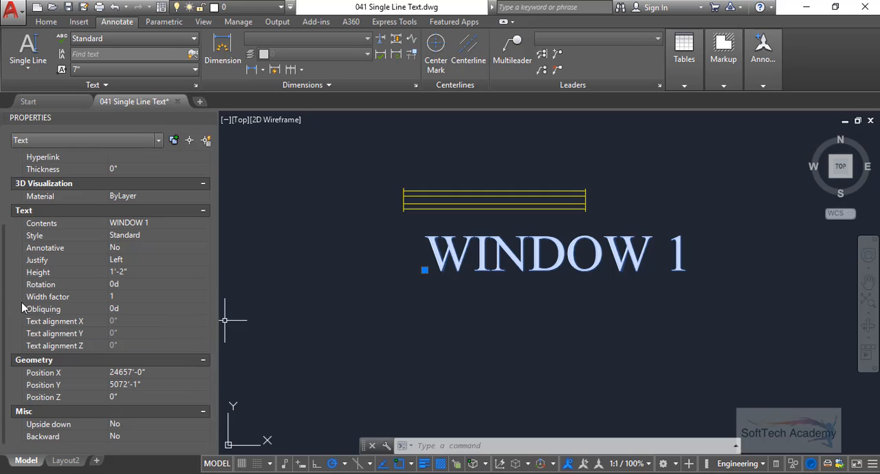
pyautogui.click(115, 274)
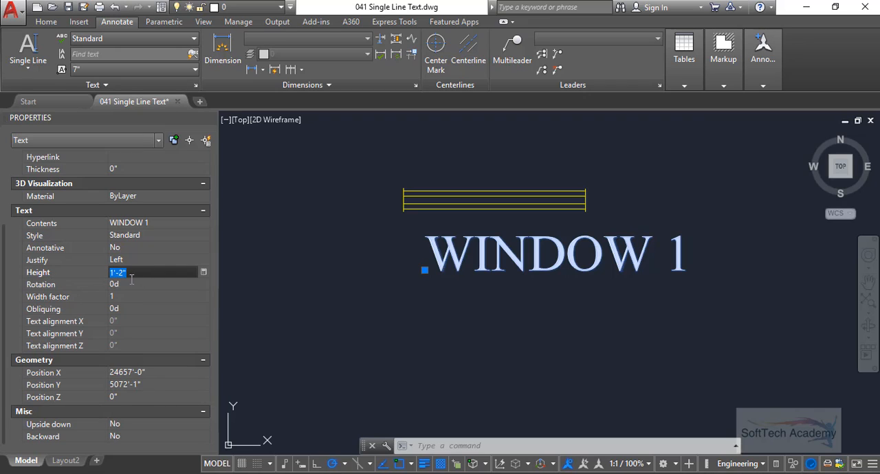
pyautogui.click(112, 273)
pyautogui.write('2')
pyautogui.press('Tab')
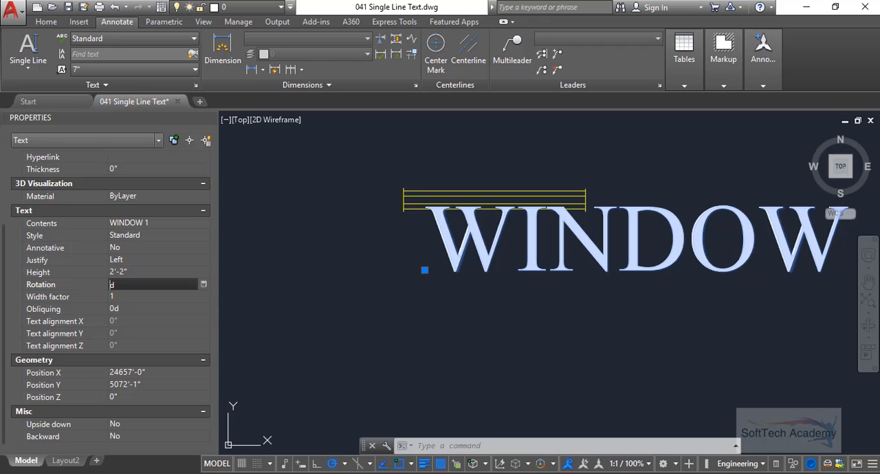
pyautogui.click(139, 303)
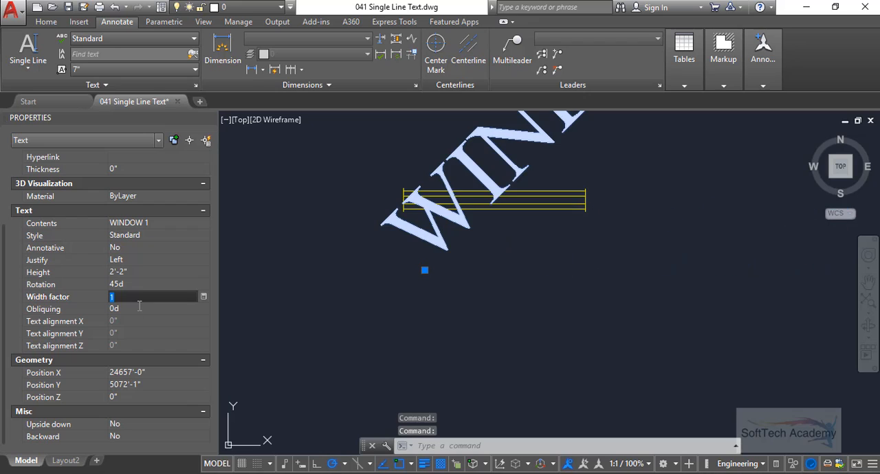
# - Set the obliquing angle of the rotated "WINDOW 1" label to 15°
pyautogui.scroll(-2, 232, 451)
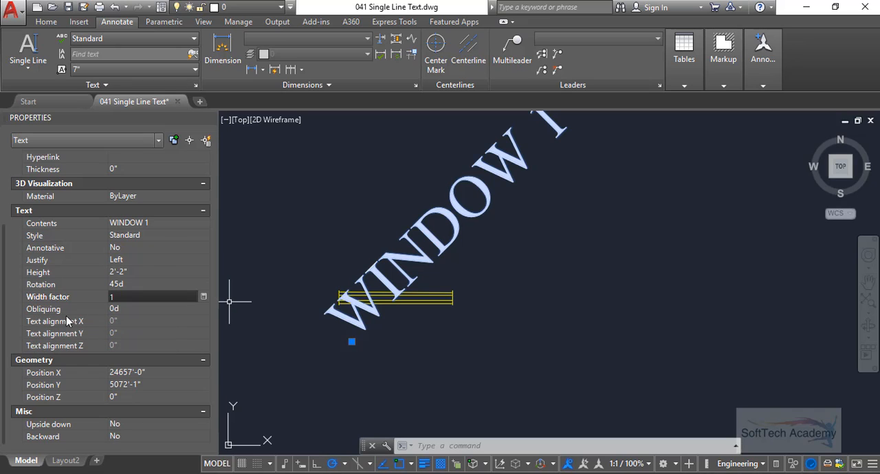
pyautogui.click(118, 310)
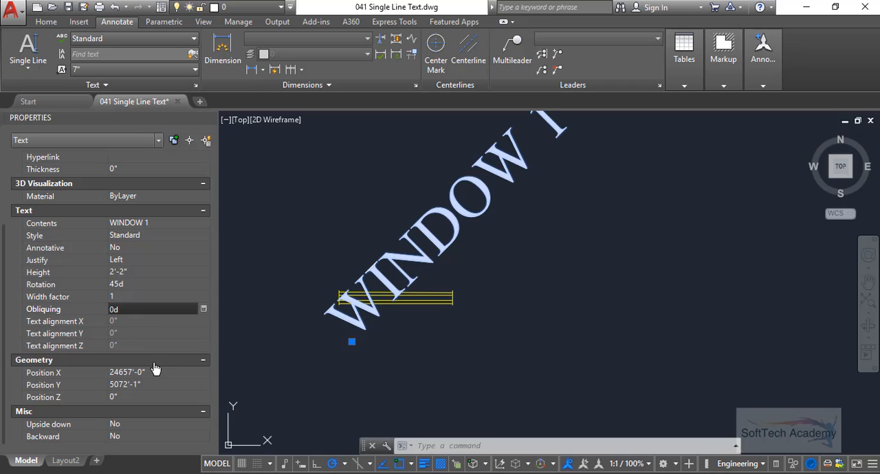
pyautogui.write('15')
pyautogui.press('Return')
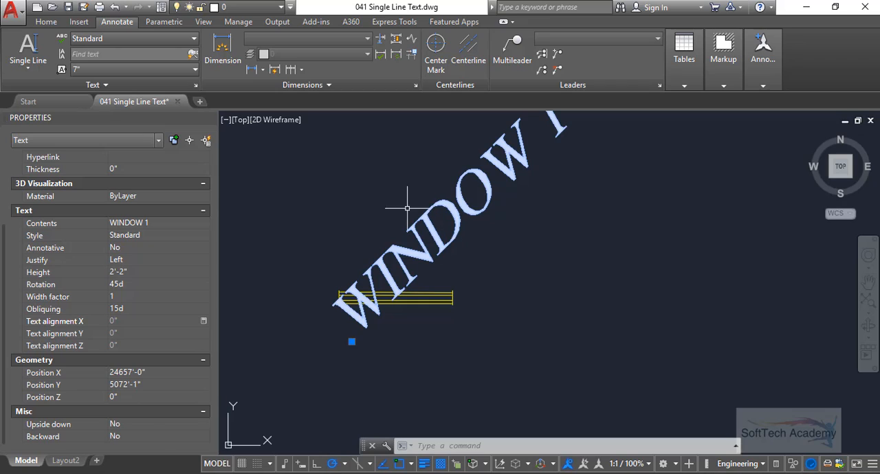
# - Set the "WINDOW 1" label's width factor to 2 and close its properties
pyautogui.click(128, 301)
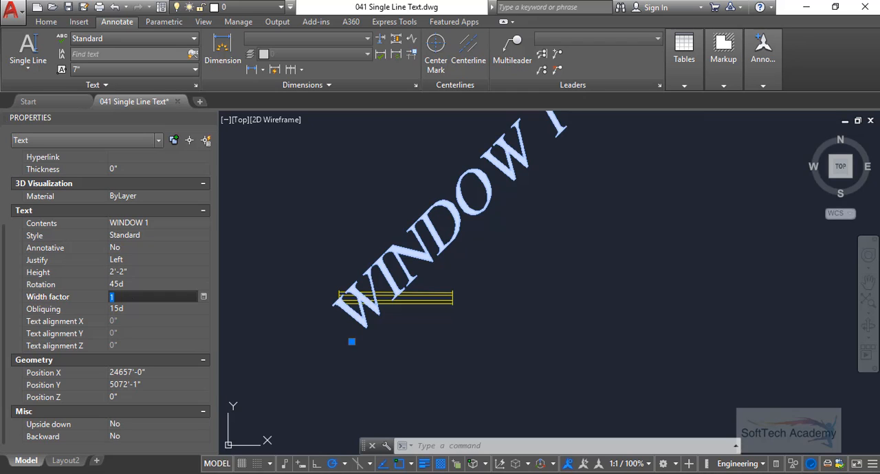
pyautogui.press('Tab')
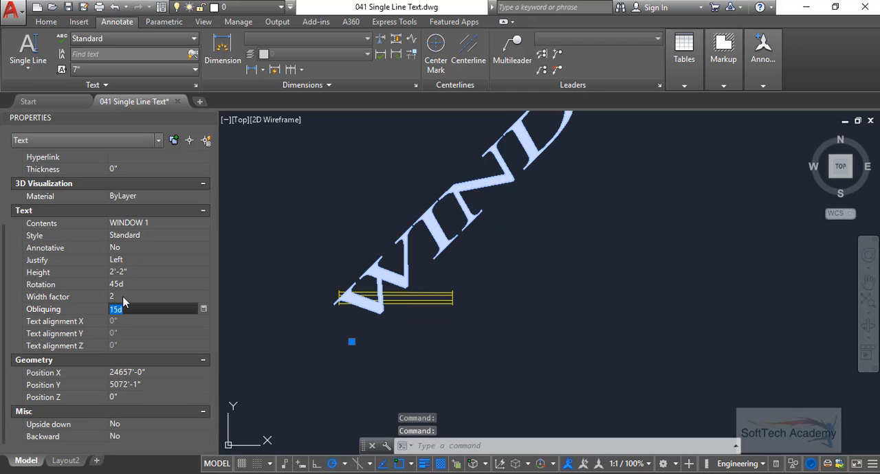
pyautogui.scroll(-4, 449, 319)
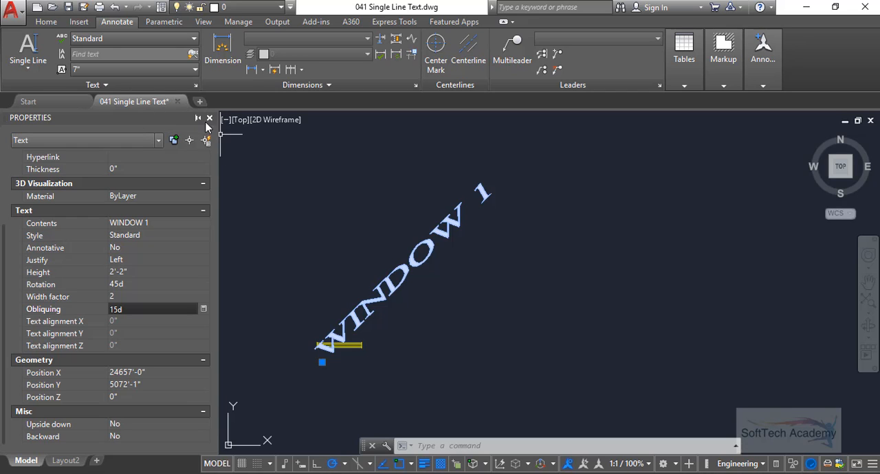
pyautogui.click(209, 118)
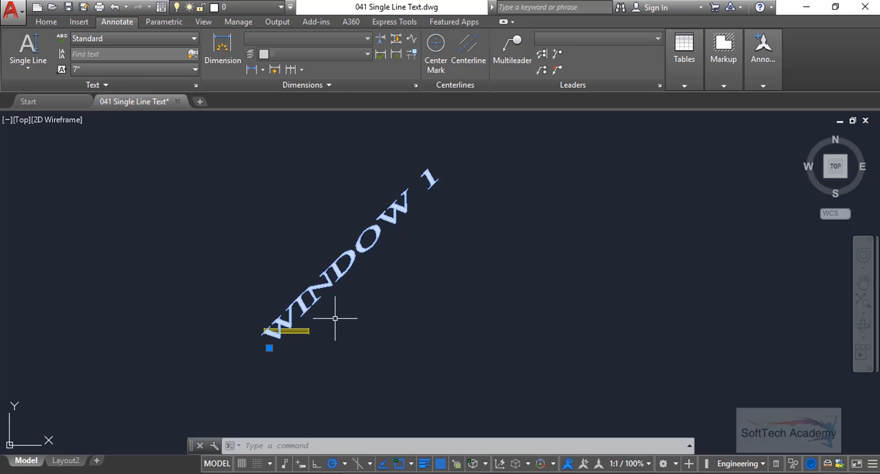
pyautogui.moveTo(302, 332)
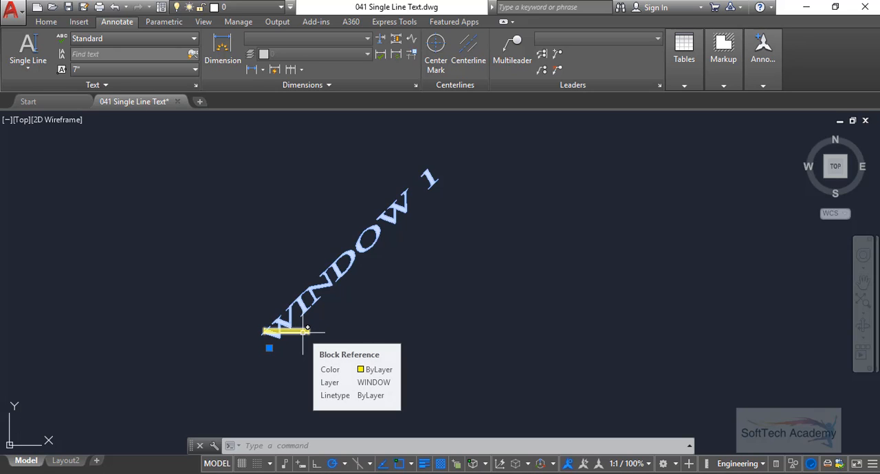